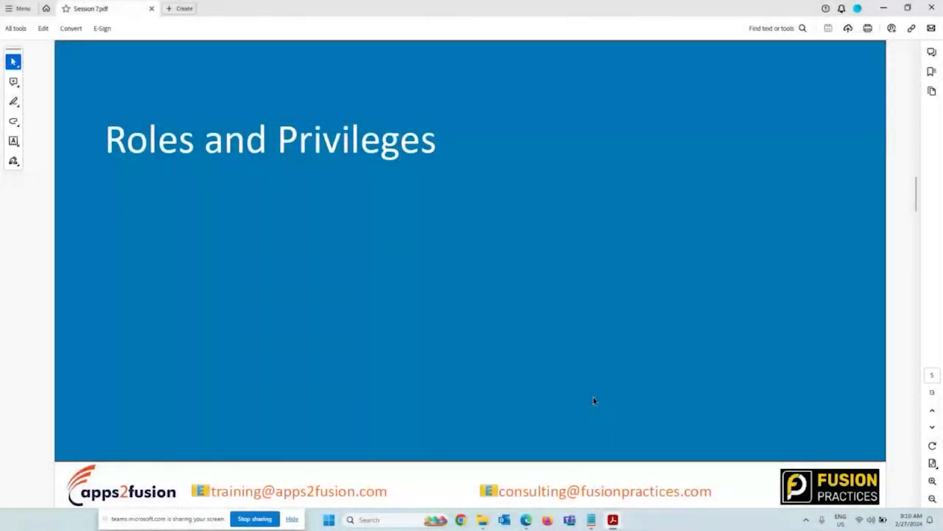
Step: Page through Session 7.pdf to the Roles and Privileges table slide and review the role types
{"action": "scroll", "coordinate": [593, 397], "scroll_direction": "down", "scroll_amount": 1}
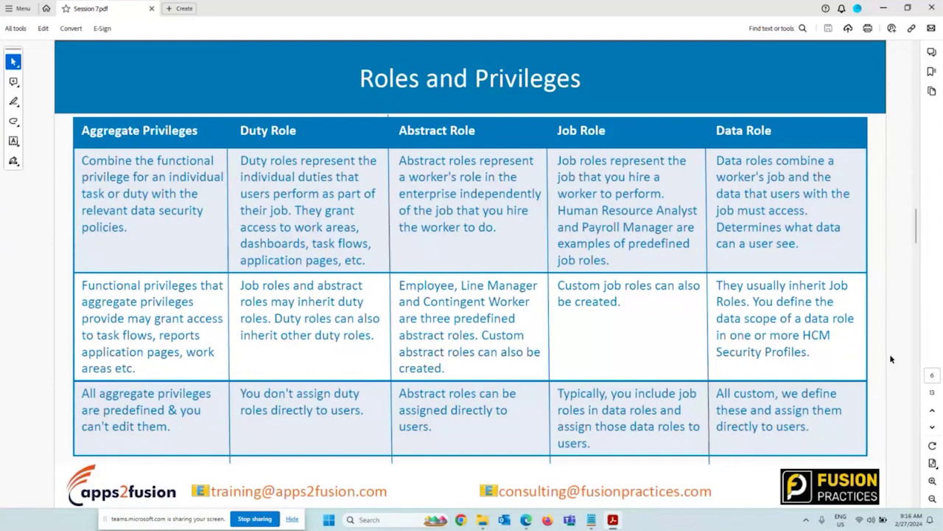
{"action": "scroll", "coordinate": [494, 380], "scroll_direction": "down", "scroll_amount": 1}
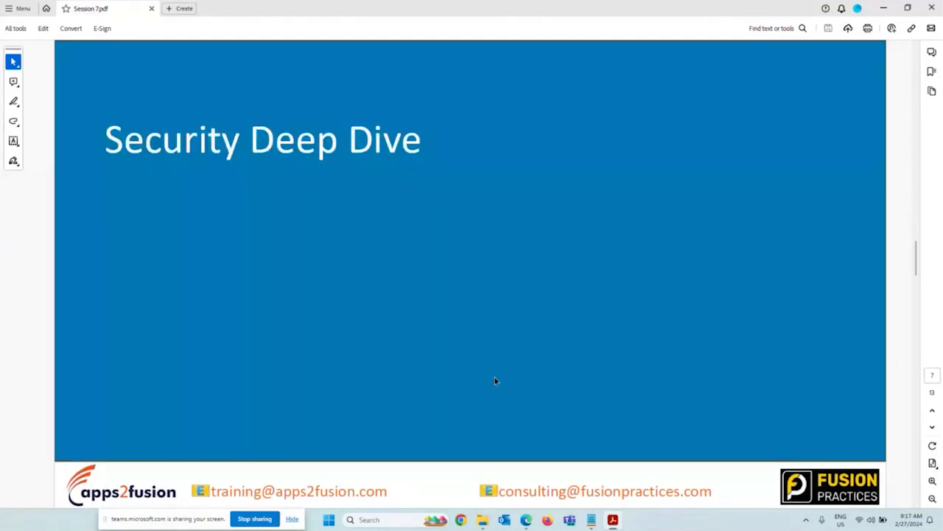
{"action": "scroll", "coordinate": [495, 380], "scroll_direction": "up", "scroll_amount": 1}
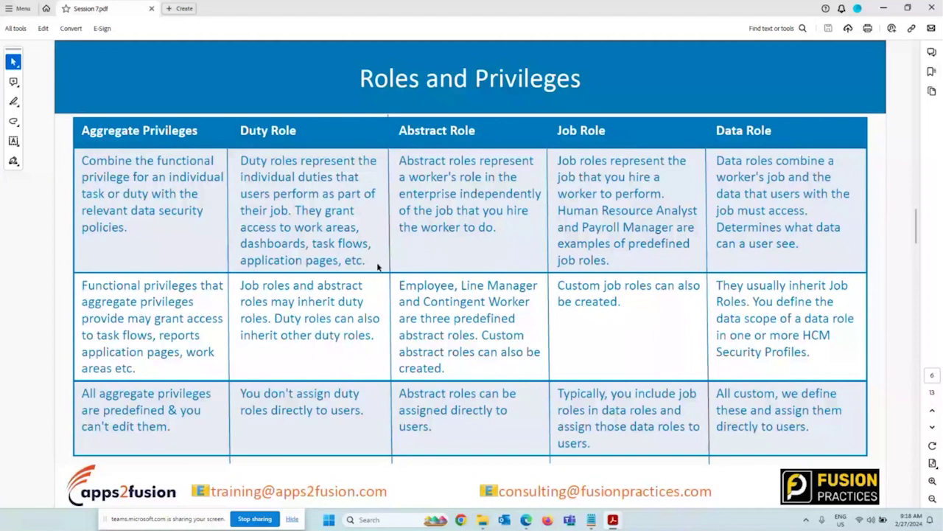
Step: Switch to the Oracle Fusion Cloud Applications page in the browser and display the Tools apps
{"action": "key", "text": "alt+Tab"}
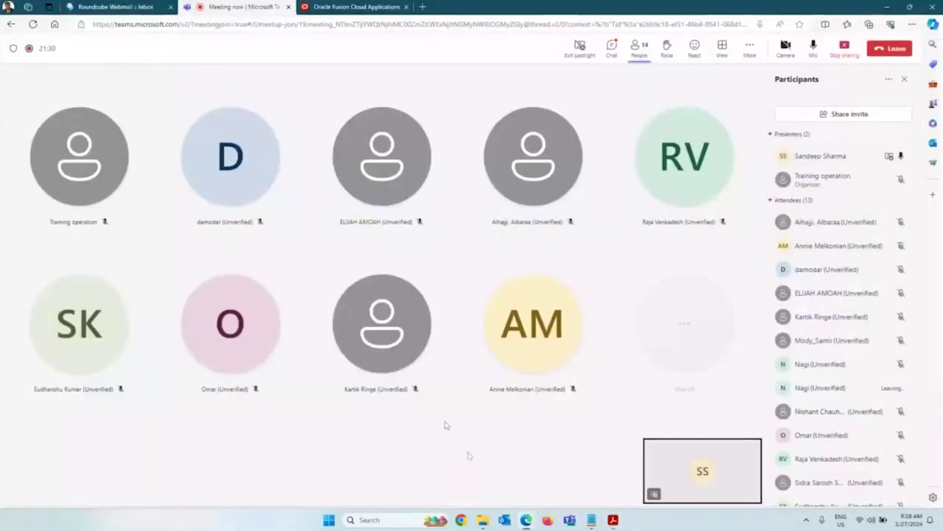
{"action": "left_click", "coordinate": [352, 7]}
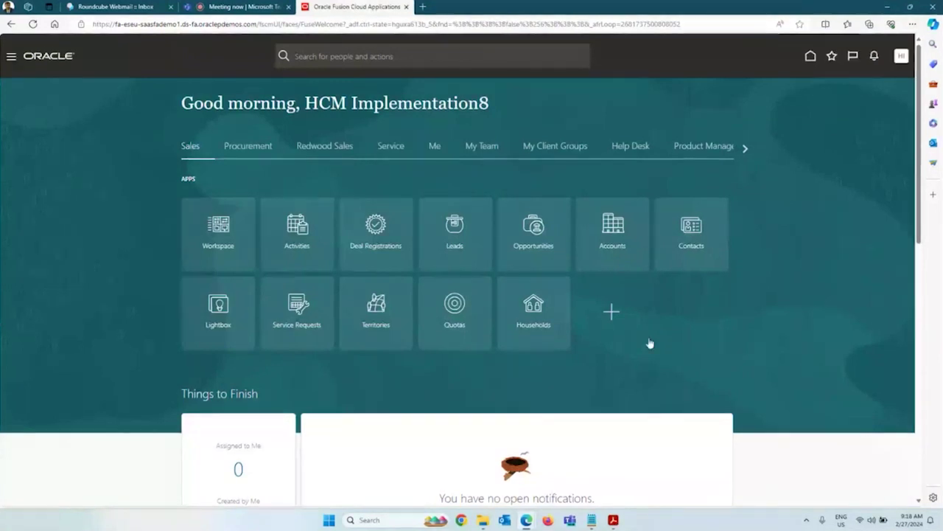
{"action": "left_click", "coordinate": [744, 149]}
{"action": "left_click", "coordinate": [743, 149]}
{"action": "left_click", "coordinate": [744, 149]}
{"action": "left_click", "coordinate": [744, 150]}
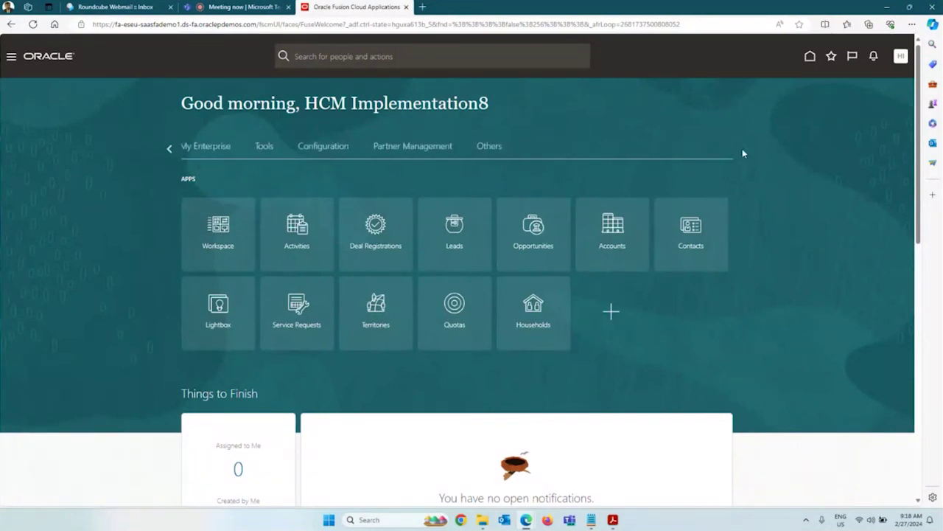
{"action": "left_click", "coordinate": [261, 148]}
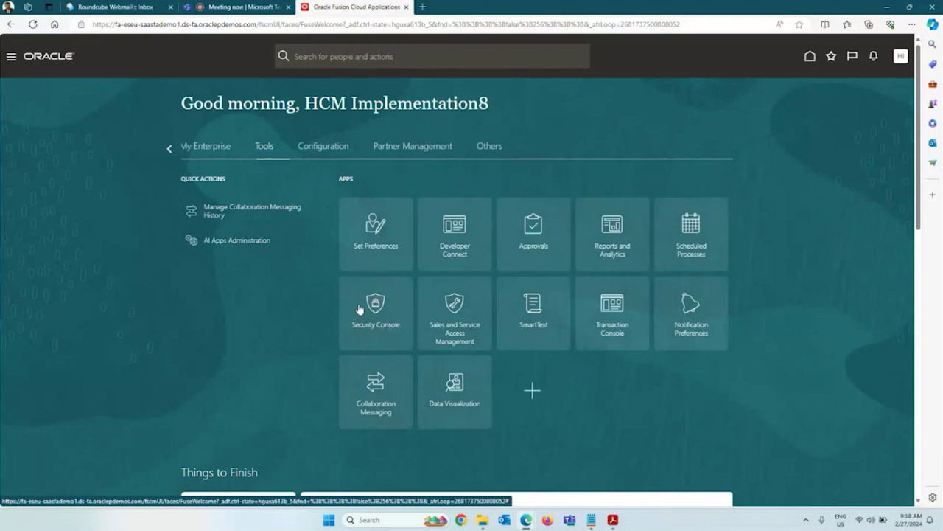
Step: Locate the Security Console entry under Tools in the navigator, and close the navigator without opening it
{"action": "left_click", "coordinate": [12, 61]}
{"action": "scroll", "coordinate": [50, 430], "scroll_direction": "down", "scroll_amount": 5}
{"action": "left_click", "coordinate": [50, 430]}
{"action": "scroll", "coordinate": [50, 369], "scroll_direction": "down", "scroll_amount": 2}
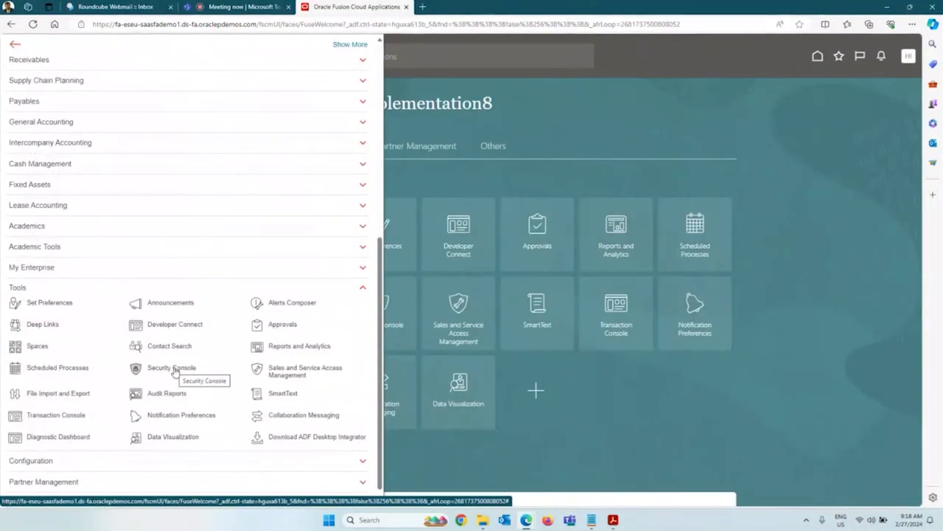
{"action": "left_click", "coordinate": [643, 107]}
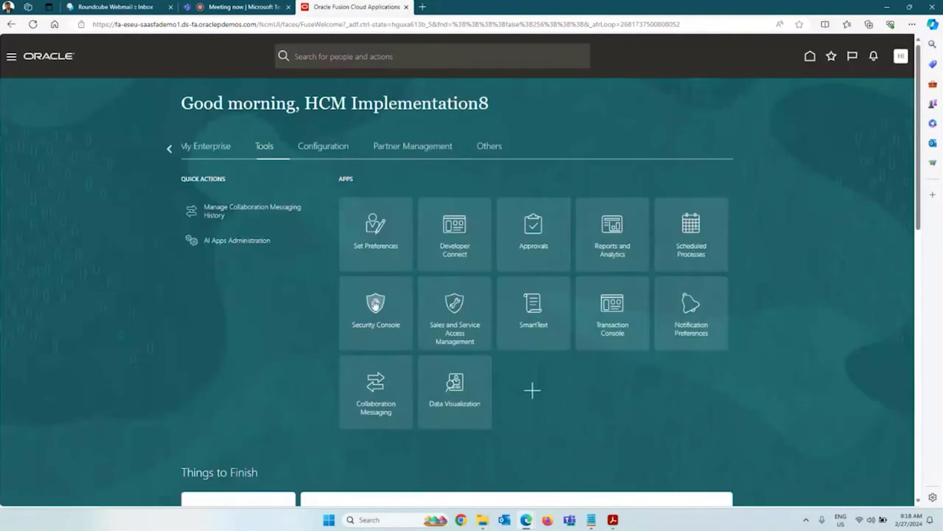
Step: Open the Security Console and search roles and privileges for the IT Security Manager job role
{"action": "left_click", "coordinate": [375, 304]}
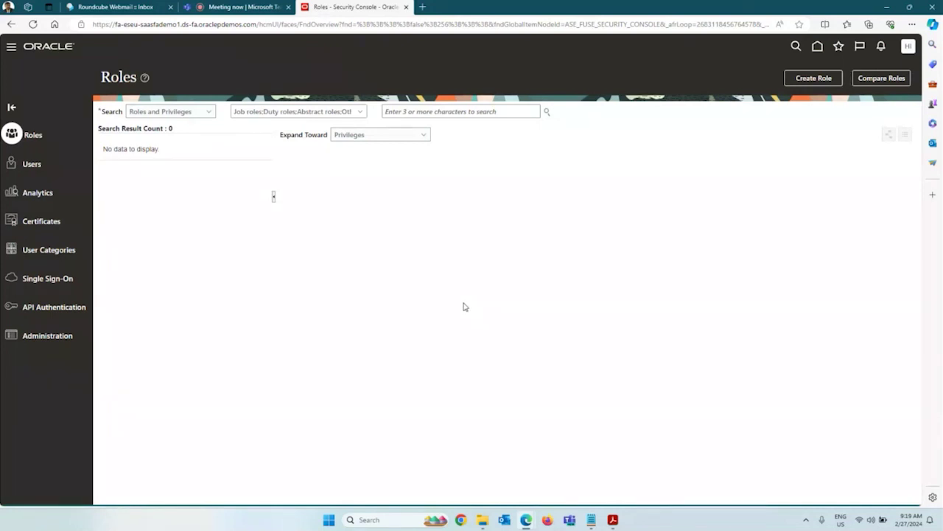
{"action": "left_click", "coordinate": [432, 111]}
{"action": "type", "text": "IT SEc"}
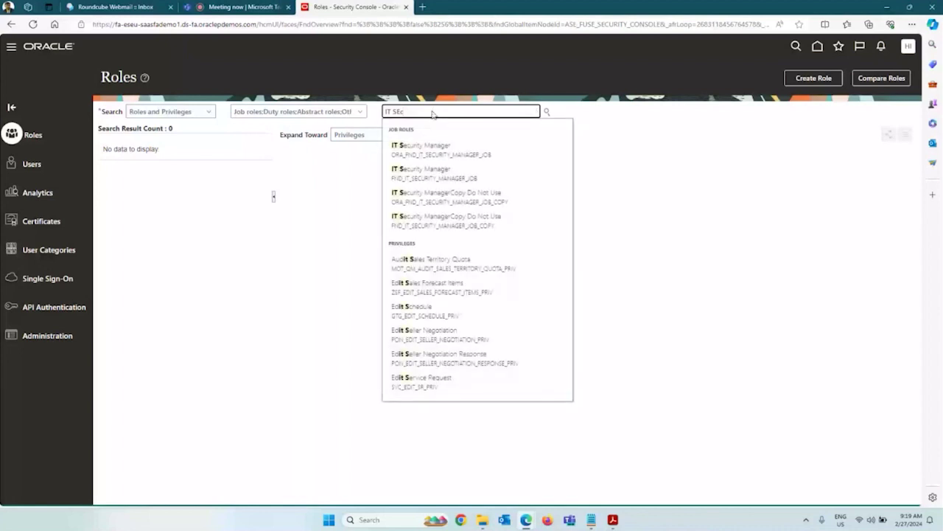
{"action": "key", "text": "Down"}
{"action": "key", "text": "Return"}
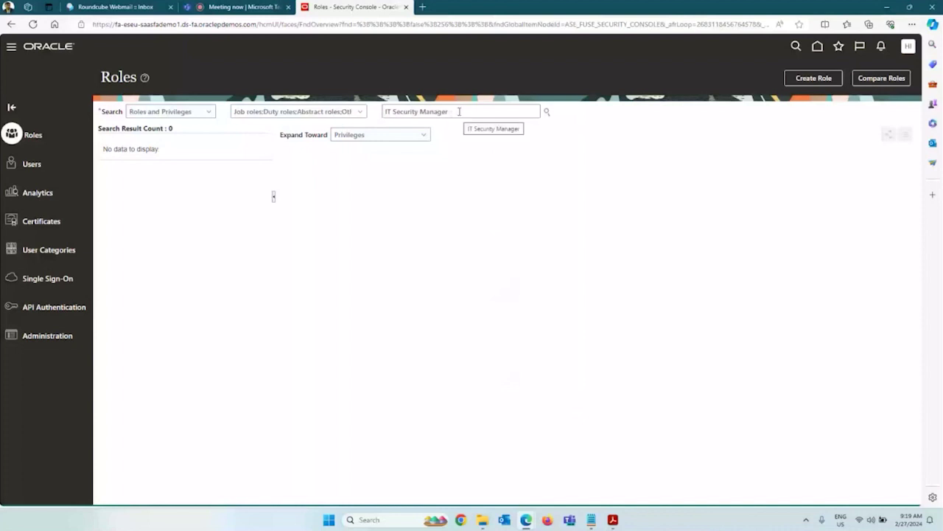
{"action": "key", "text": "Return"}
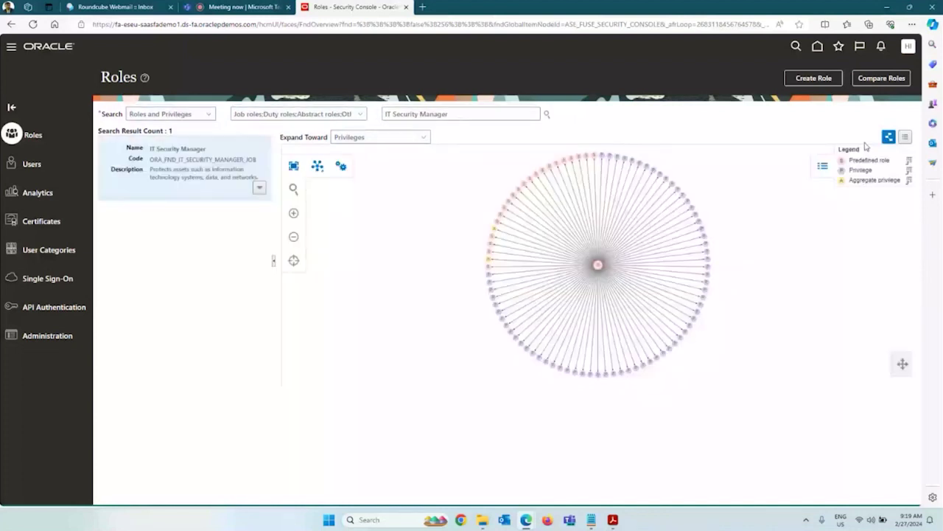
Step: Show the IT Security Manager role hierarchy as a table and examine its role code and available role actions
{"action": "left_click", "coordinate": [905, 136]}
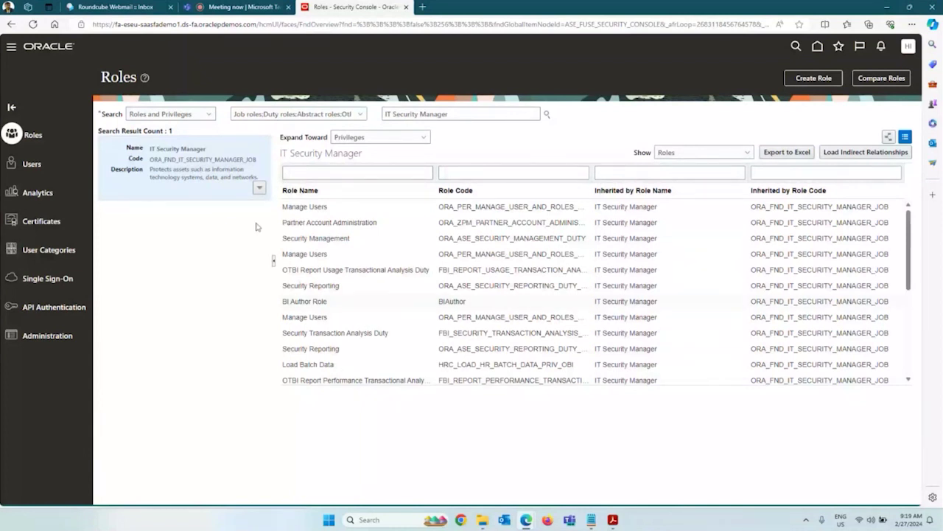
{"action": "double_click", "coordinate": [233, 160]}
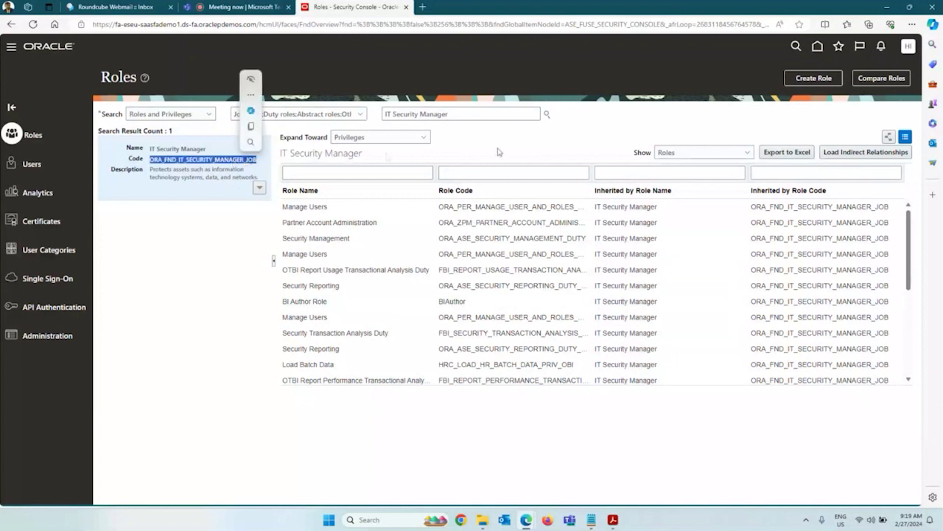
{"action": "left_click", "coordinate": [390, 158]}
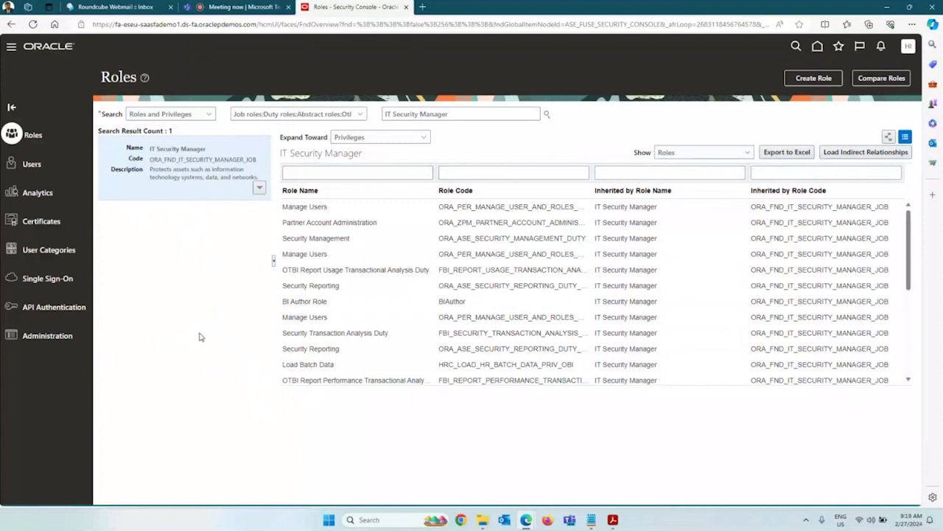
{"action": "left_click", "coordinate": [260, 189]}
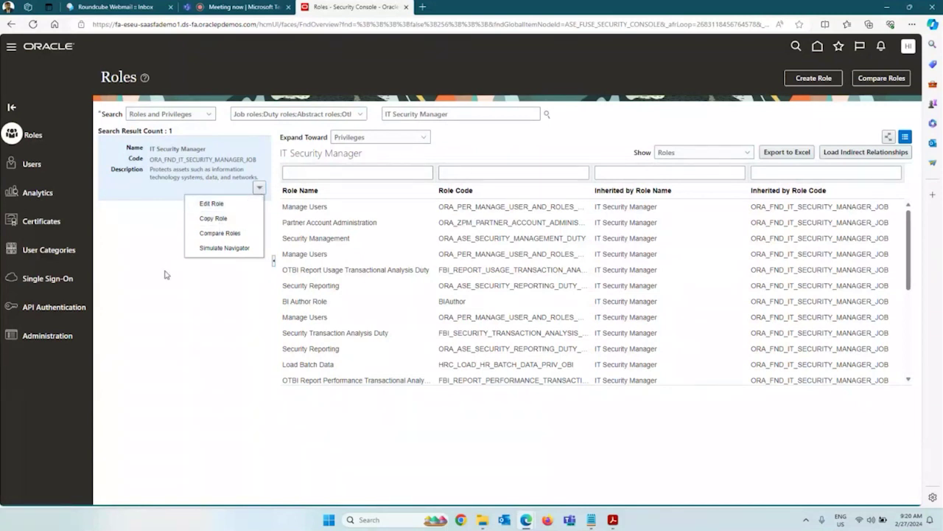
{"action": "left_click", "coordinate": [166, 230]}
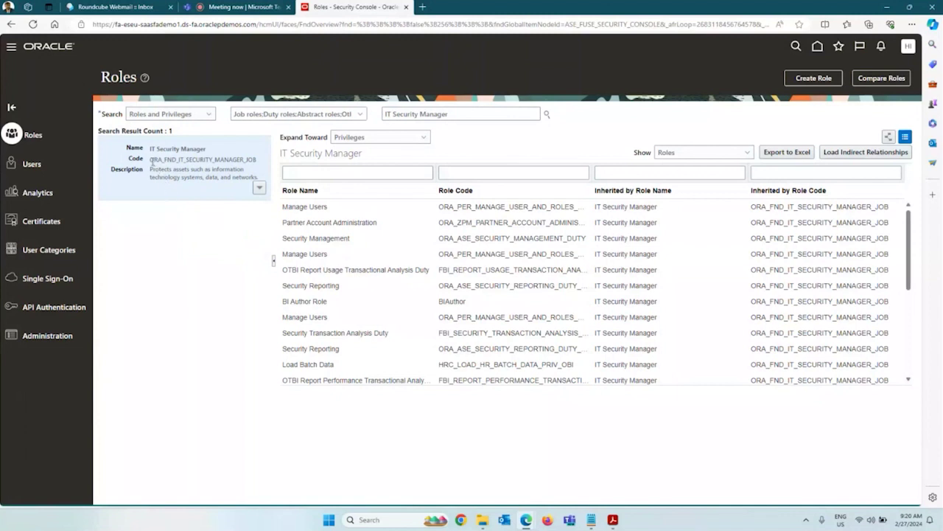
{"action": "left_click_drag", "start_coordinate": [151, 159], "coordinate": [163, 163]}
{"action": "left_click", "coordinate": [173, 243]}
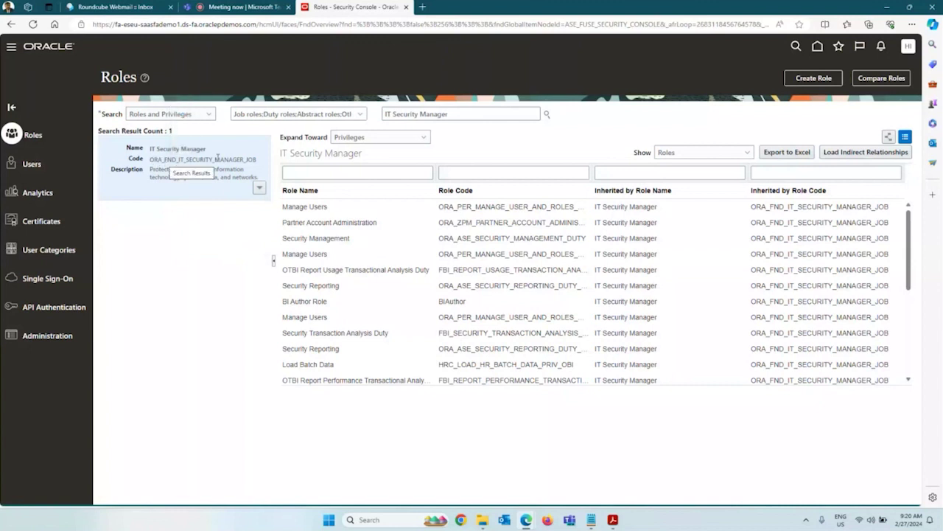
Step: Open the IT Security Manager role for editing and compare its role category with the Job Role description in Session 7.pdf
{"action": "left_click", "coordinate": [259, 187]}
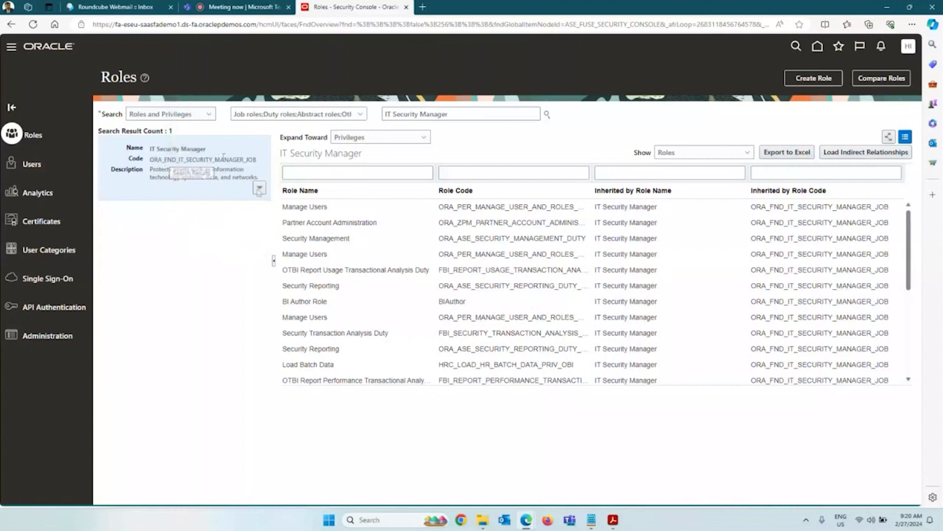
{"action": "left_click", "coordinate": [239, 204]}
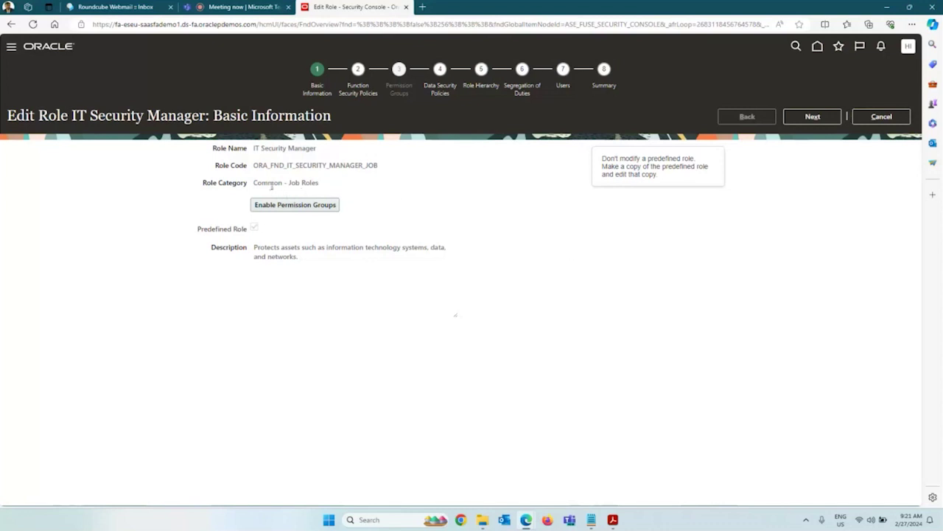
{"action": "left_click_drag", "start_coordinate": [289, 183], "coordinate": [319, 183]}
{"action": "left_click", "coordinate": [706, 263]}
{"action": "left_click", "coordinate": [613, 520]}
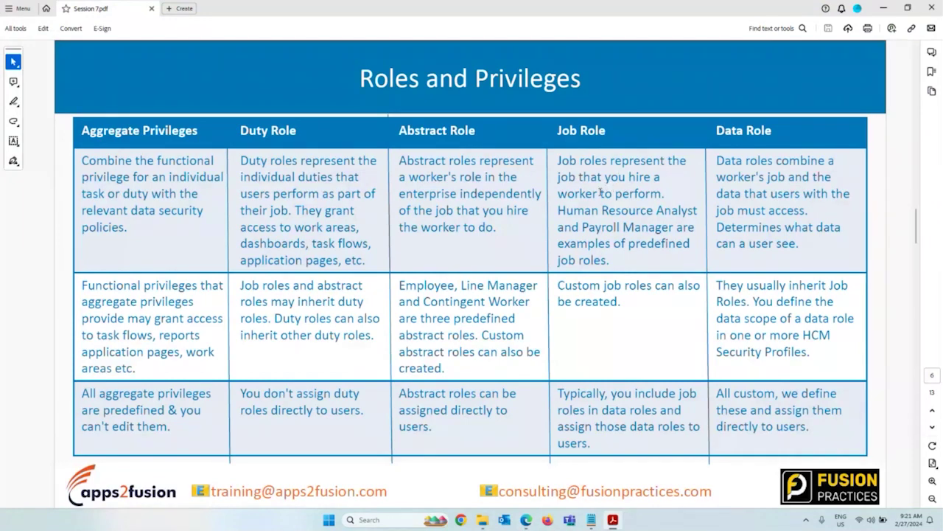
{"action": "left_click", "coordinate": [881, 9]}
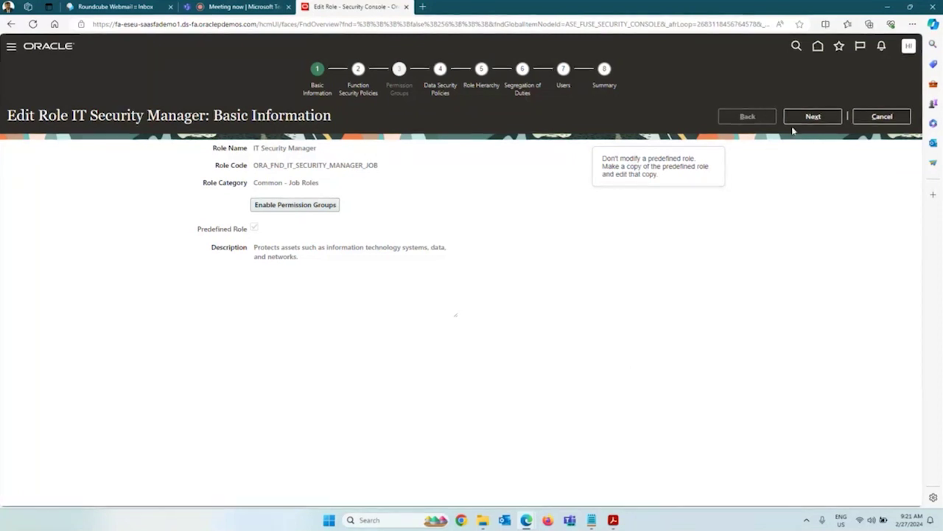
Step: Advance to the role's Function Security Policies, select the Administer Student Group privilege, and check the privilege definitions in Session 7.pdf
{"action": "left_click", "coordinate": [812, 116]}
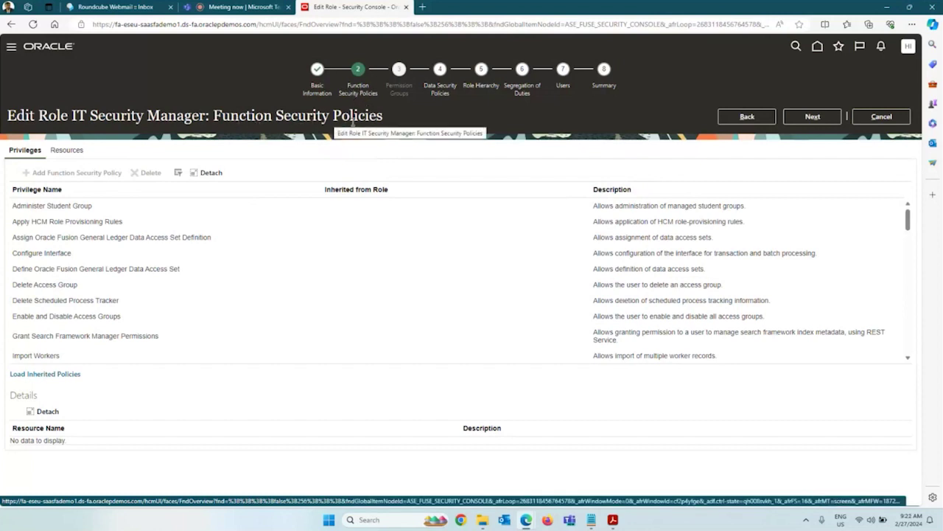
{"action": "left_click", "coordinate": [67, 206]}
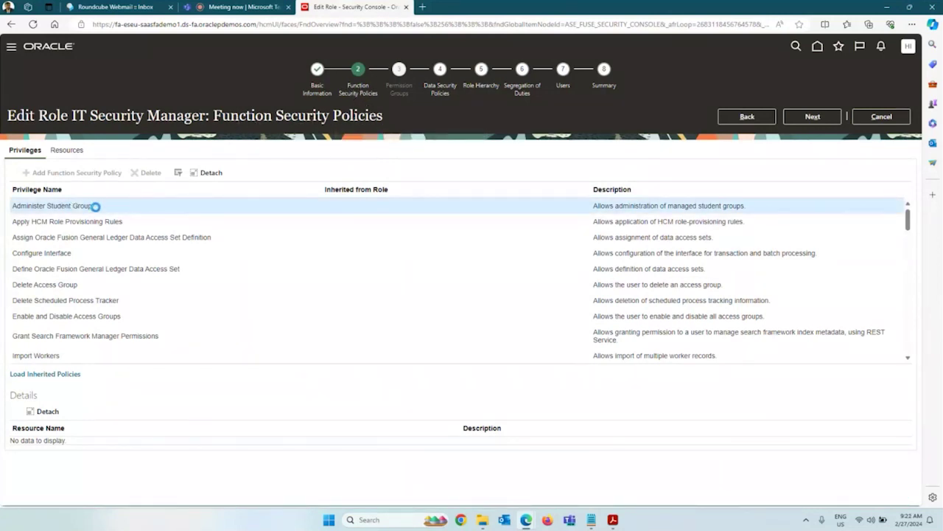
{"action": "mouse_move", "coordinate": [613, 519]}
{"action": "left_click", "coordinate": [588, 472]}
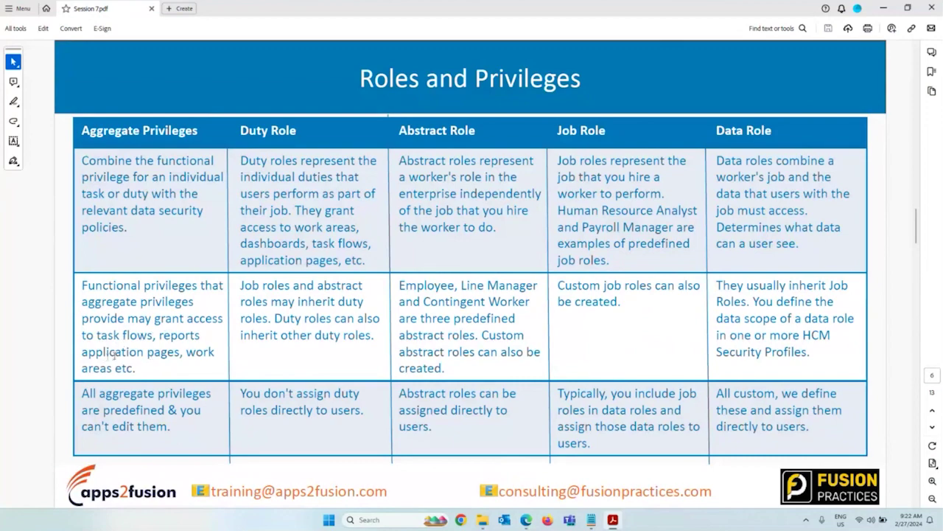
{"action": "left_click", "coordinate": [883, 8]}
Step: Examine the resource details of the Apply HCM Role Provisioning Rules privilege
{"action": "left_click", "coordinate": [86, 223]}
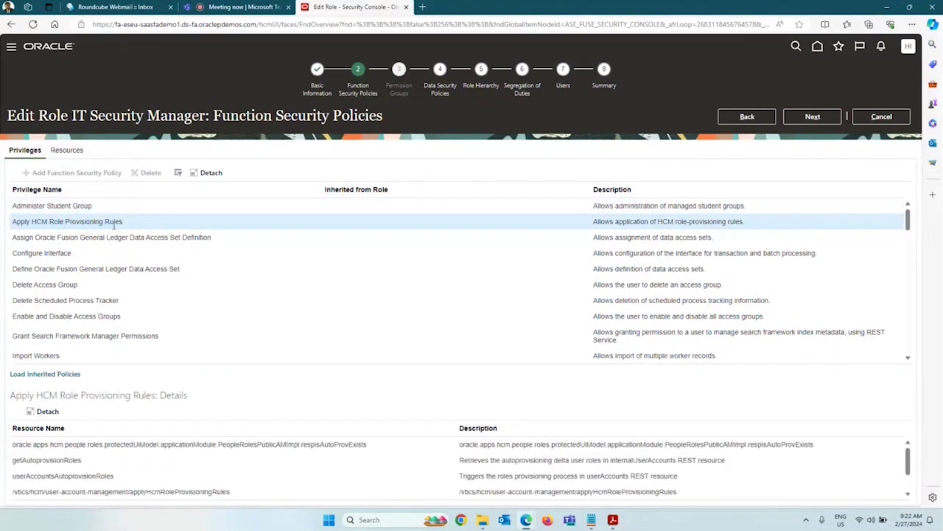
{"action": "left_click_drag", "start_coordinate": [122, 221], "coordinate": [44, 225]}
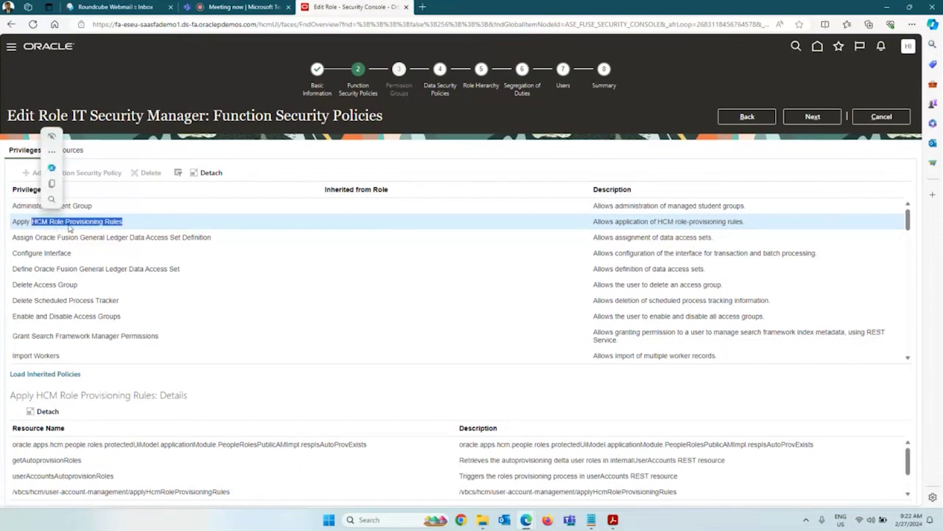
{"action": "left_click", "coordinate": [81, 224]}
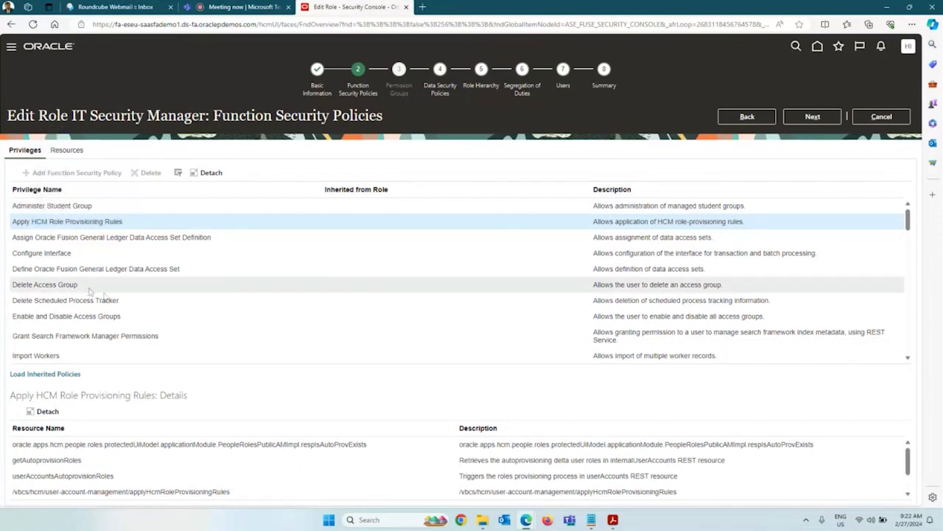
Step: Review further privileges: Delete Scheduled Process Tracker, Import Workers, Initiate HCM Spreadsheet Load and Manage Application Pages Security
{"action": "left_click", "coordinate": [118, 302]}
{"action": "scroll", "coordinate": [133, 297], "scroll_direction": "down", "scroll_amount": 1}
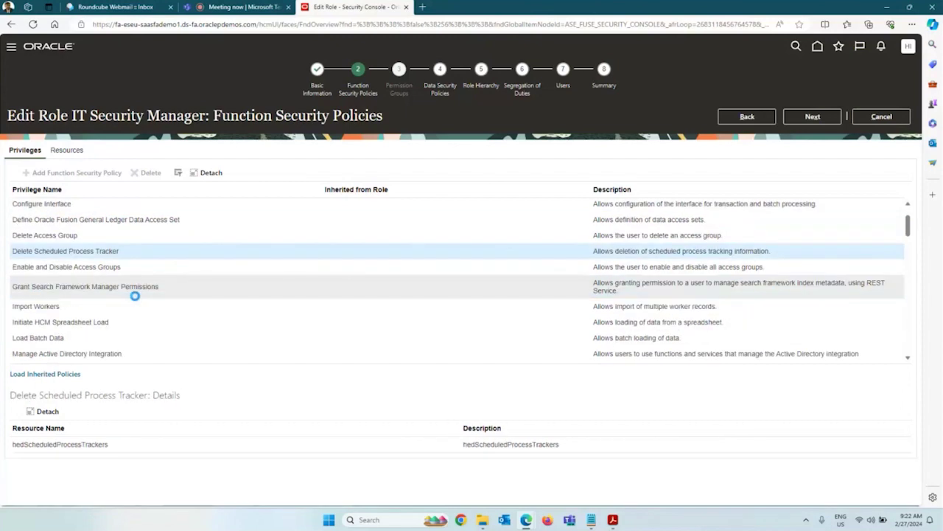
{"action": "left_click", "coordinate": [105, 303]}
{"action": "scroll", "coordinate": [104, 303], "scroll_direction": "down", "scroll_amount": 1}
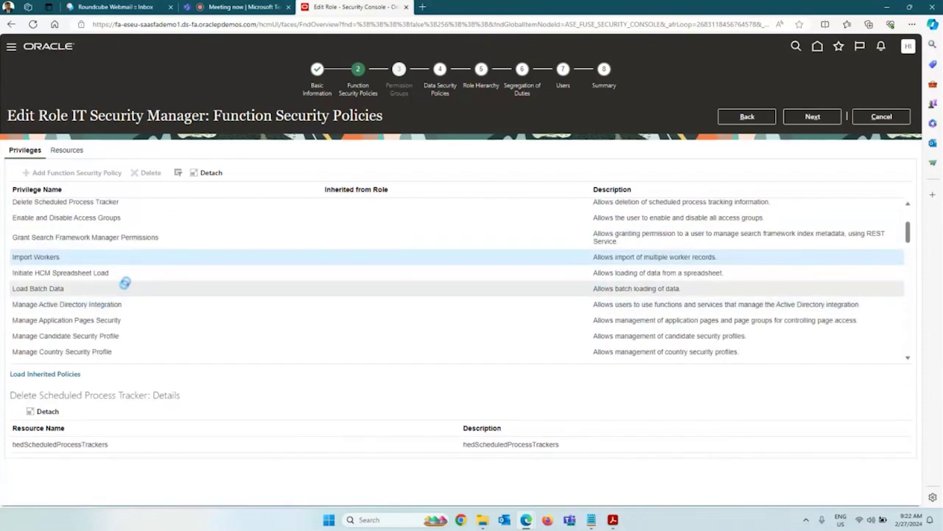
{"action": "left_click", "coordinate": [126, 271]}
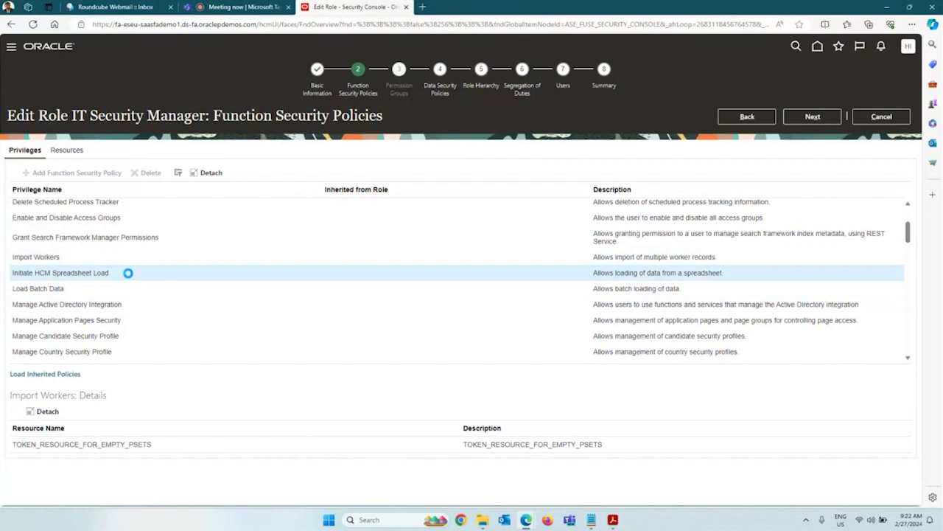
{"action": "scroll", "coordinate": [127, 273], "scroll_direction": "down", "scroll_amount": 1}
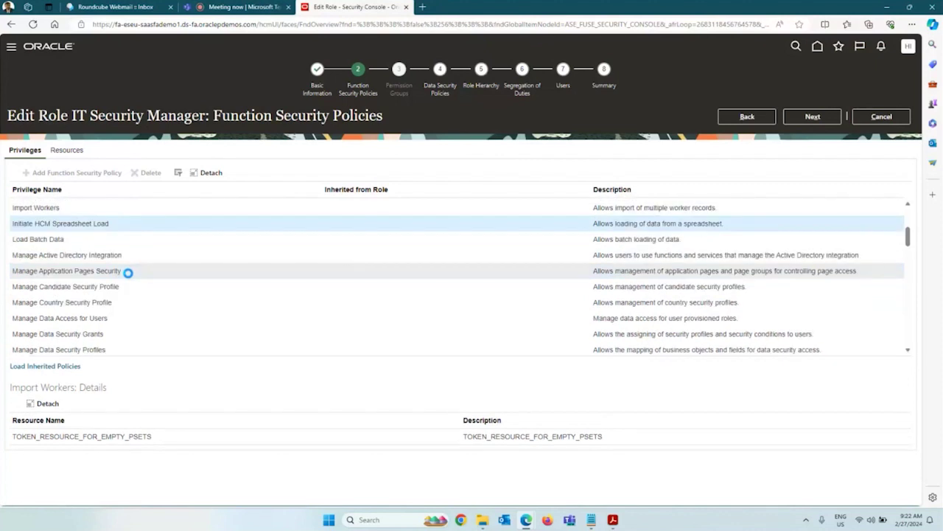
{"action": "left_click", "coordinate": [118, 272]}
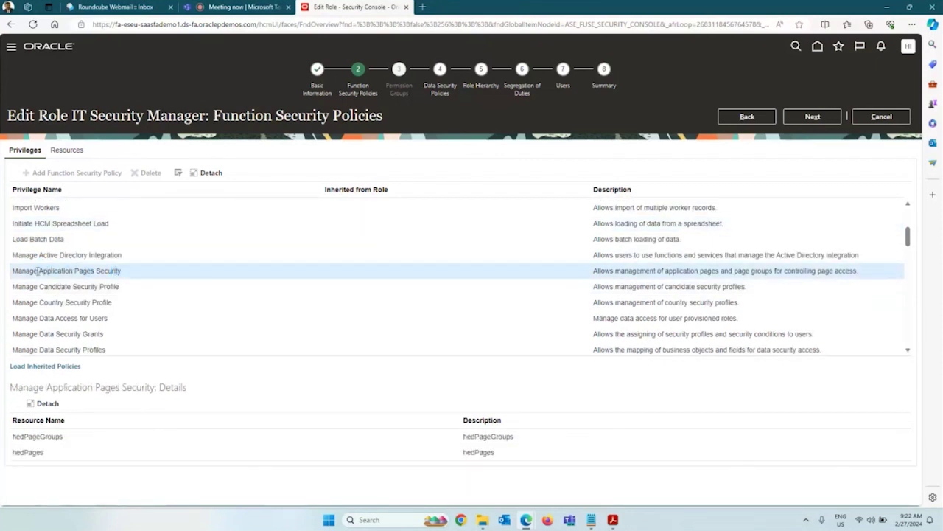
{"action": "left_click_drag", "start_coordinate": [37, 271], "coordinate": [123, 274]}
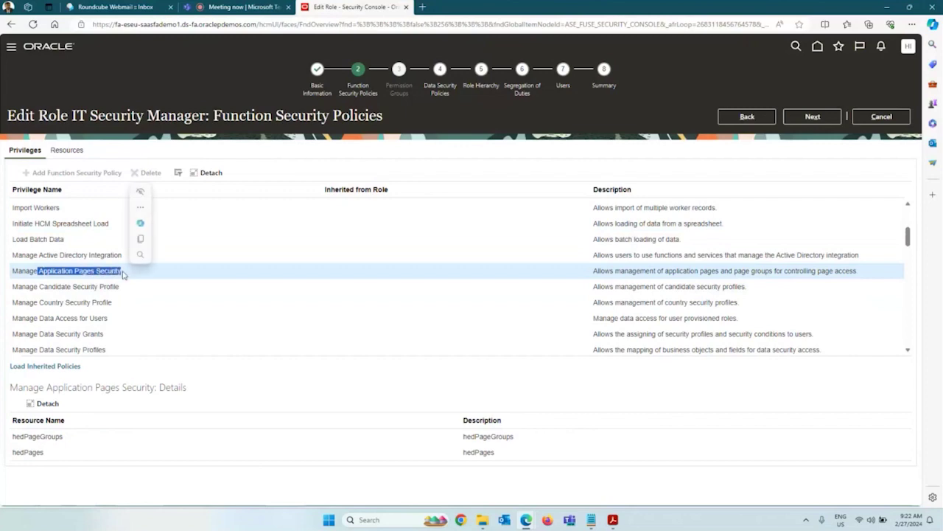
Step: Examine the remaining privileges in the role's function security policies, from the security profile privileges down to Manage Talent Pool Security Profile
{"action": "scroll", "coordinate": [118, 274], "scroll_direction": "down", "scroll_amount": 2}
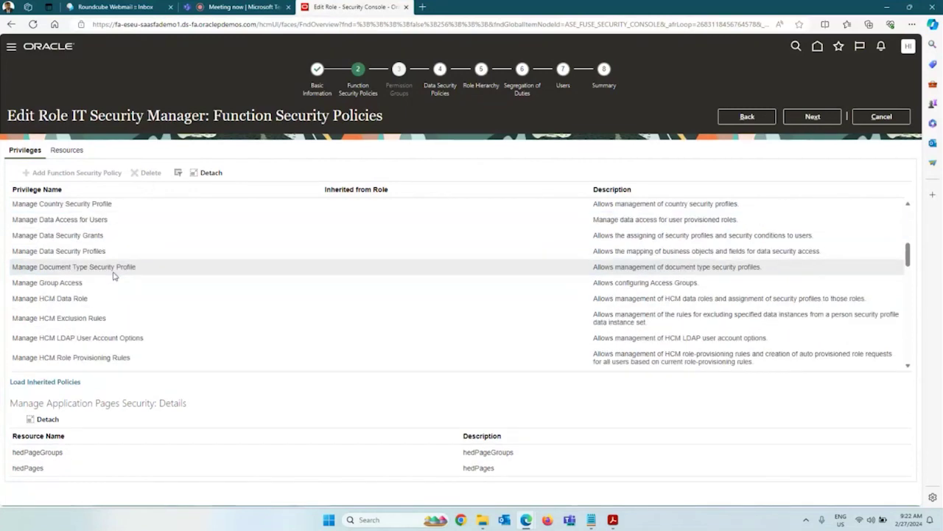
{"action": "scroll", "coordinate": [114, 275], "scroll_direction": "down", "scroll_amount": 1}
{"action": "scroll", "coordinate": [114, 305], "scroll_direction": "down", "scroll_amount": 1}
{"action": "scroll", "coordinate": [115, 306], "scroll_direction": "down", "scroll_amount": 1}
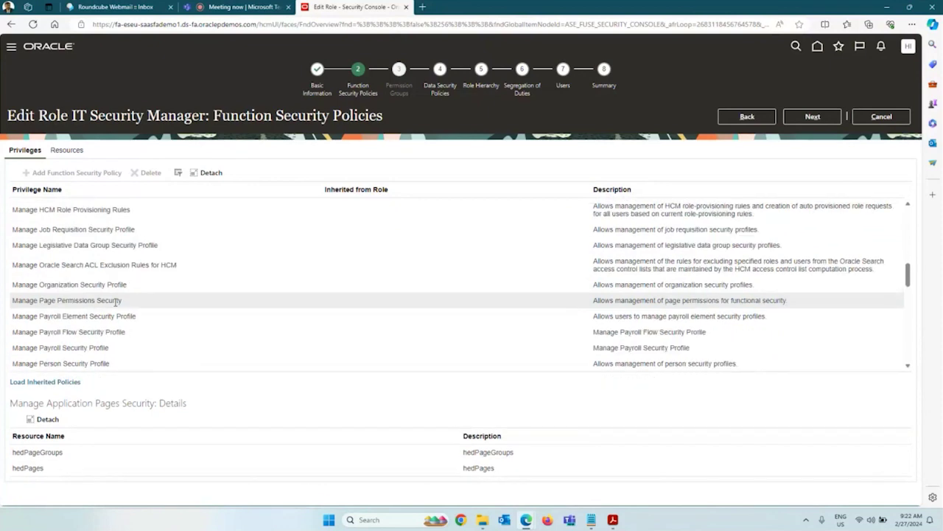
{"action": "scroll", "coordinate": [116, 303], "scroll_direction": "down", "scroll_amount": 1}
{"action": "scroll", "coordinate": [121, 302], "scroll_direction": "down", "scroll_amount": 1}
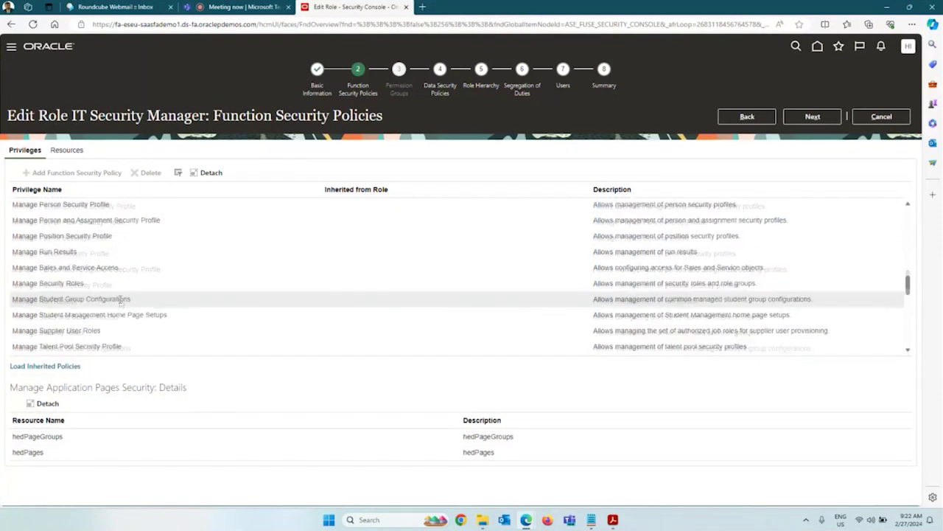
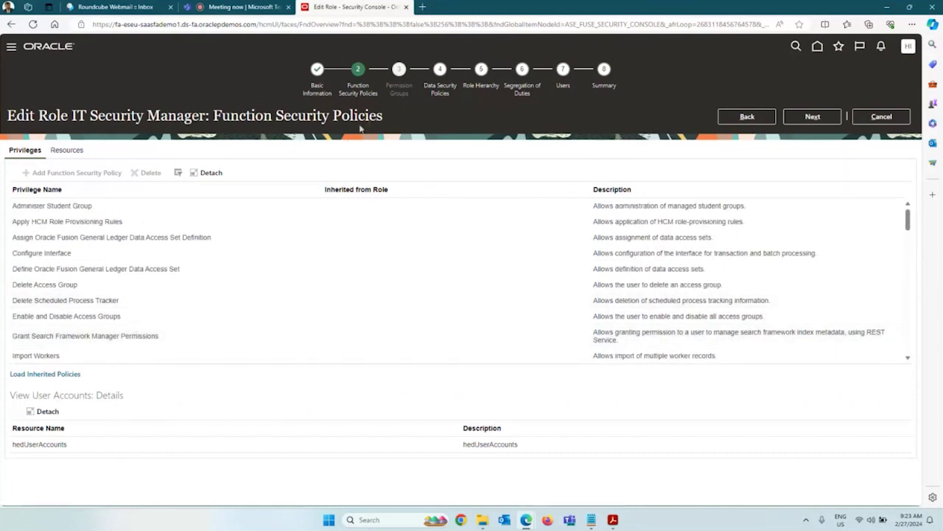
Step: Advance to the role's Data Security Policies and check the Aggregate Privileges wording on data security policies in Session 7.pdf
{"action": "left_click", "coordinate": [426, 102]}
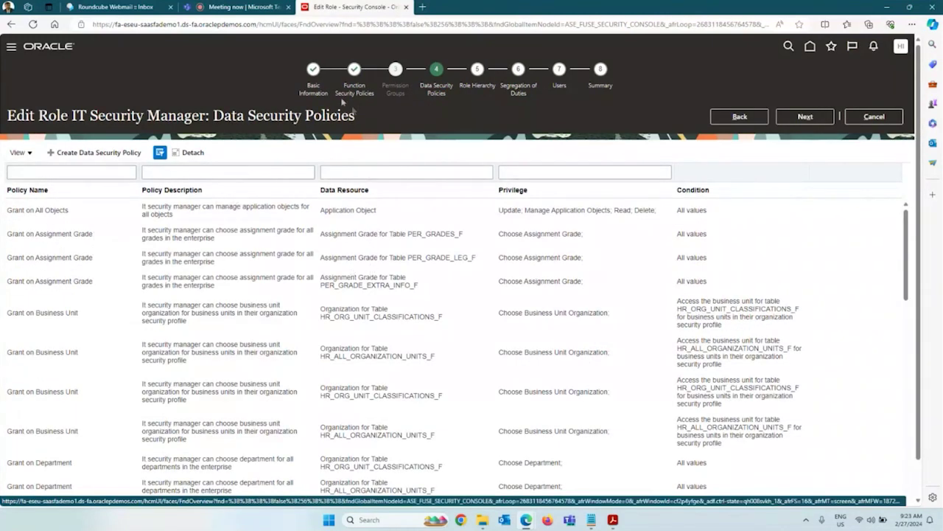
{"action": "left_click", "coordinate": [613, 521]}
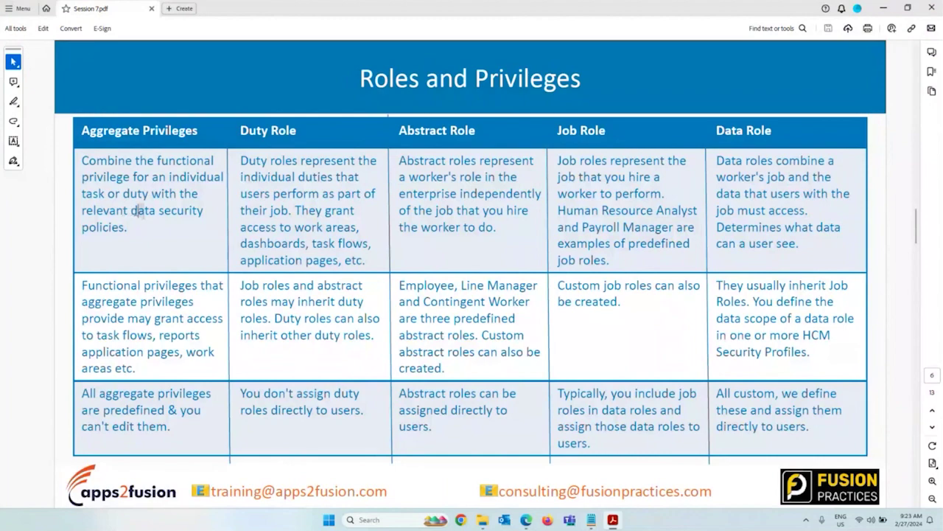
{"action": "double_click", "coordinate": [143, 211]}
{"action": "left_click", "coordinate": [127, 229]}
{"action": "left_click", "coordinate": [884, 8]}
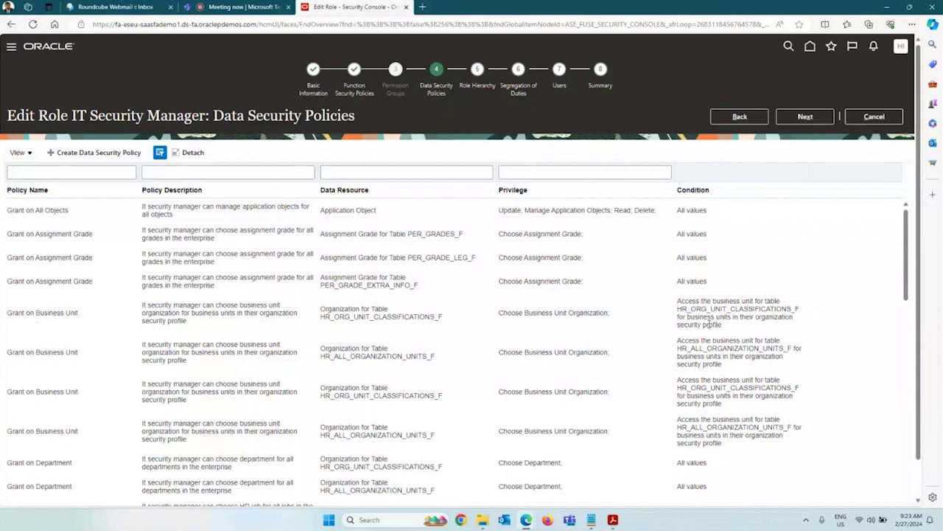
Step: Compare the conditions of the Grant on Business Unit, Grant on Department and Grant on HR Job data security policies
{"action": "left_click_drag", "start_coordinate": [721, 324], "coordinate": [756, 317]}
{"action": "left_click", "coordinate": [759, 319]}
{"action": "left_click_drag", "start_coordinate": [716, 466], "coordinate": [676, 462]}
{"action": "left_click", "coordinate": [530, 465]}
{"action": "left_click_drag", "start_coordinate": [711, 464], "coordinate": [680, 466]}
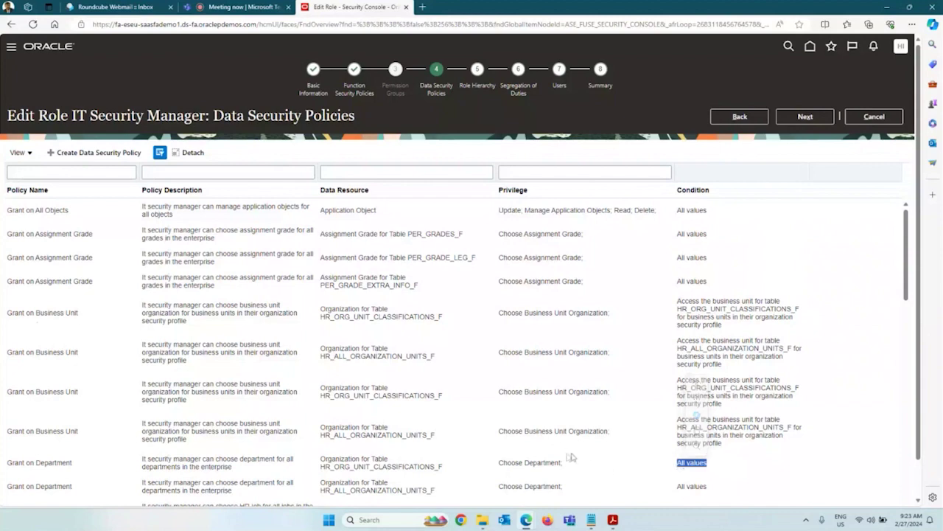
{"action": "scroll", "coordinate": [541, 431], "scroll_direction": "down", "scroll_amount": 1}
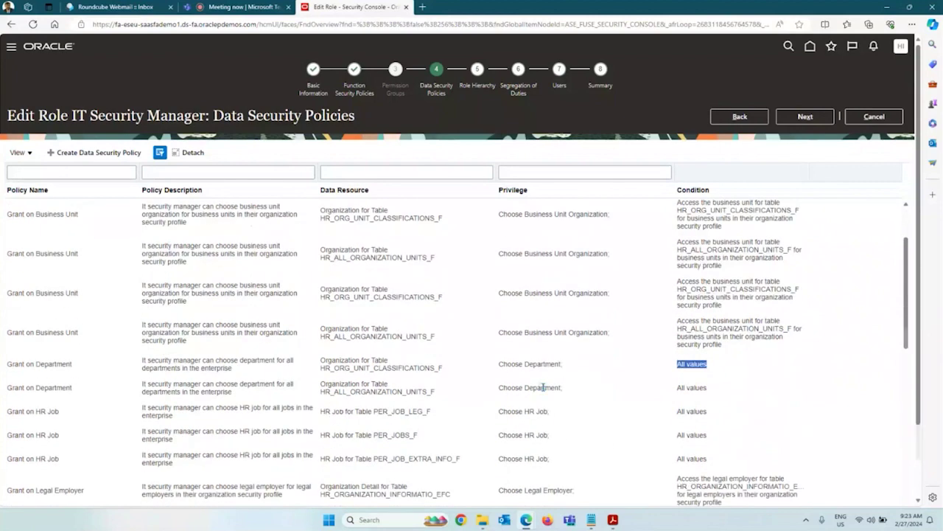
{"action": "scroll", "coordinate": [543, 387], "scroll_direction": "down", "scroll_amount": 1}
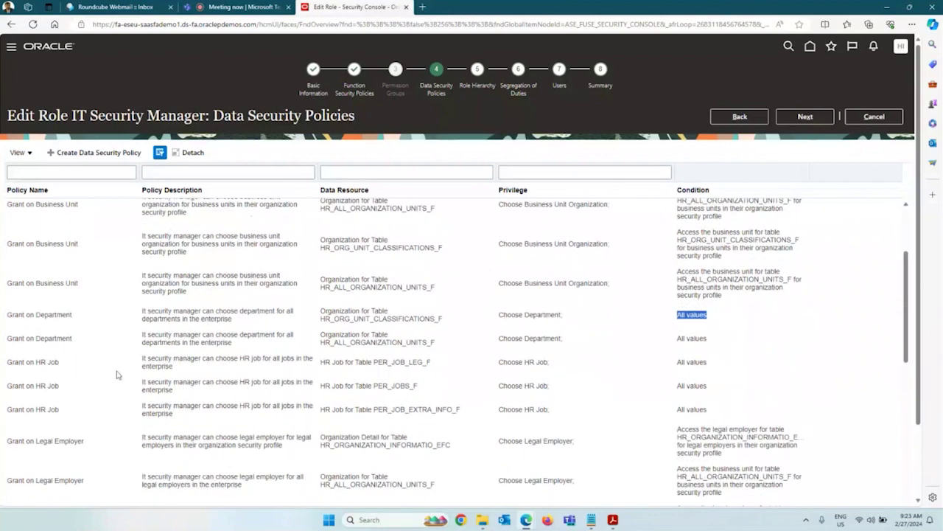
{"action": "left_click_drag", "start_coordinate": [710, 365], "coordinate": [677, 364]}
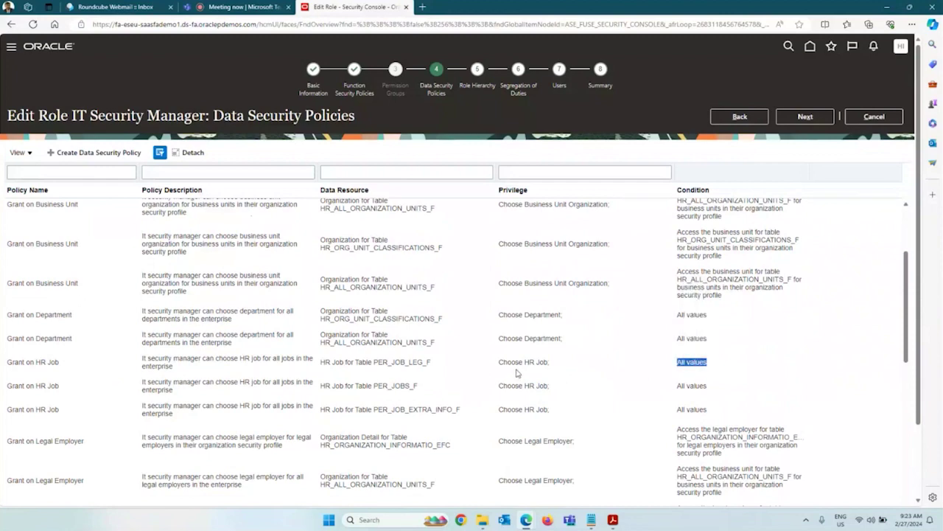
Step: Review the remaining data security policies, including the Profile Content Type Name grant for the LANGUAGE section, and return to the start of the list
{"action": "scroll", "coordinate": [528, 329], "scroll_direction": "down", "scroll_amount": 5}
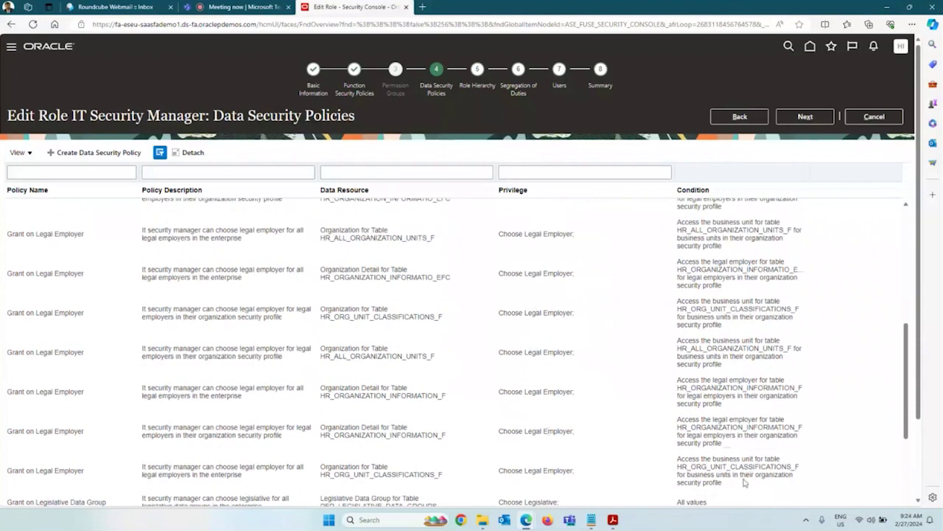
{"action": "scroll", "coordinate": [697, 457], "scroll_direction": "down", "scroll_amount": 10}
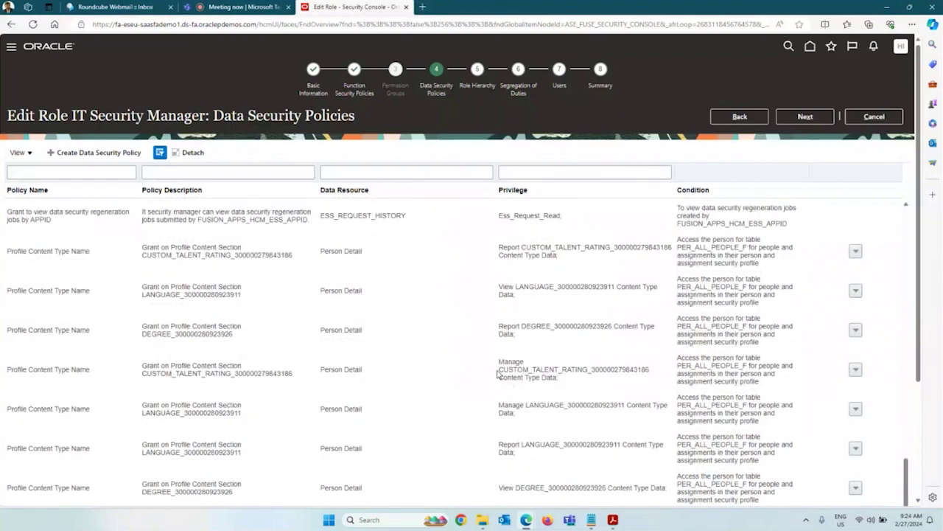
{"action": "scroll", "coordinate": [498, 374], "scroll_direction": "down", "scroll_amount": 3}
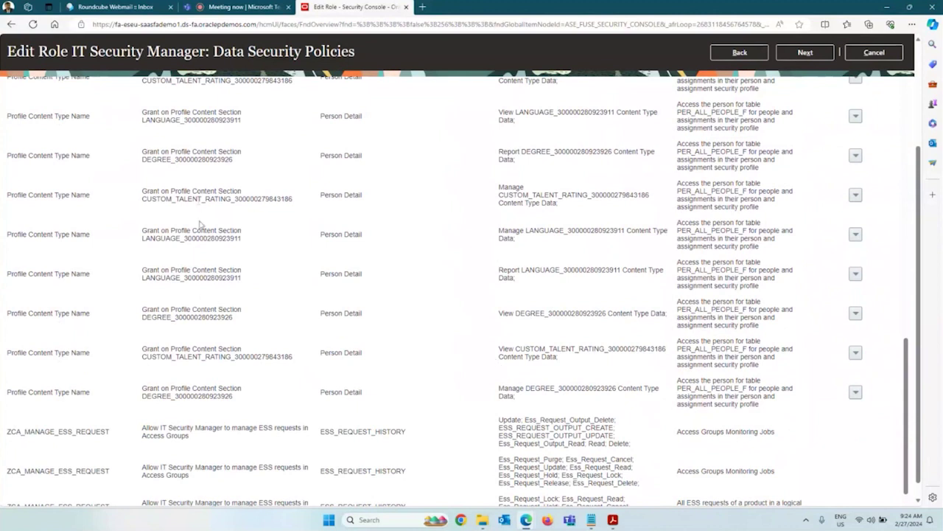
{"action": "double_click", "coordinate": [201, 120]}
{"action": "left_click_drag", "start_coordinate": [184, 120], "coordinate": [244, 126]}
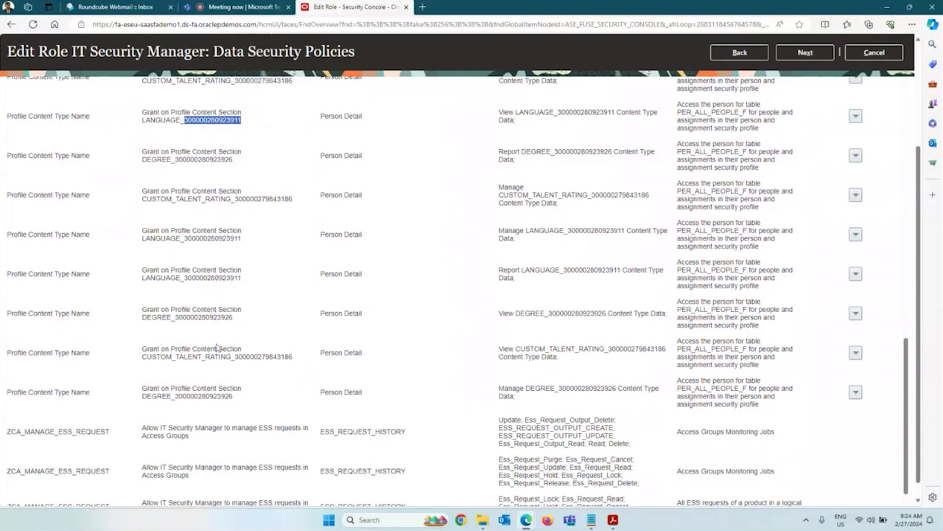
{"action": "scroll", "coordinate": [218, 362], "scroll_direction": "down", "scroll_amount": 1}
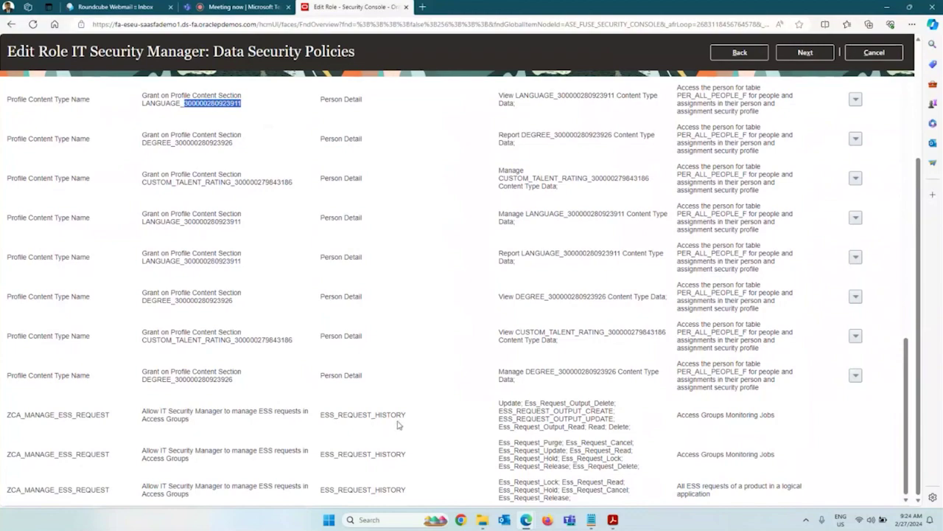
{"action": "scroll", "coordinate": [652, 412], "scroll_direction": "up", "scroll_amount": 15}
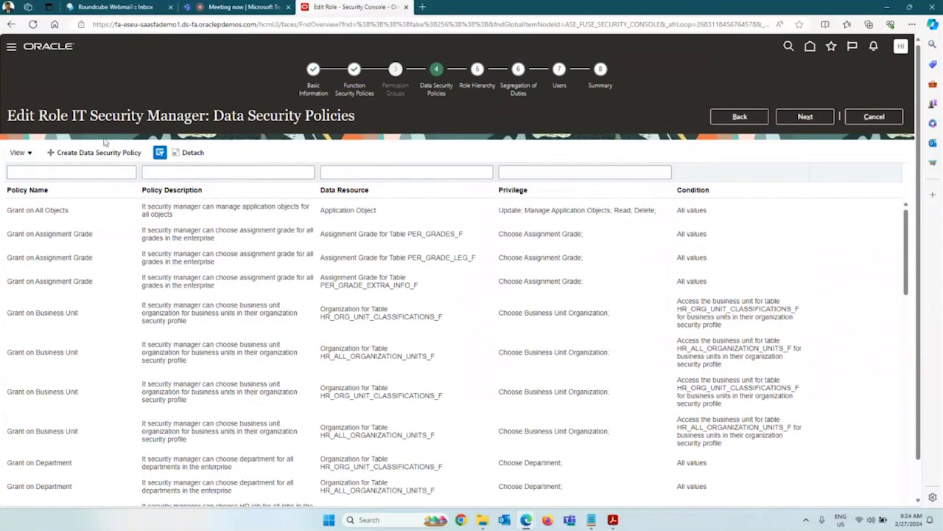
Step: Open the Role Hierarchy stage, show it as a table, and check which role inherits the BI Author Role
{"action": "left_click", "coordinate": [474, 87]}
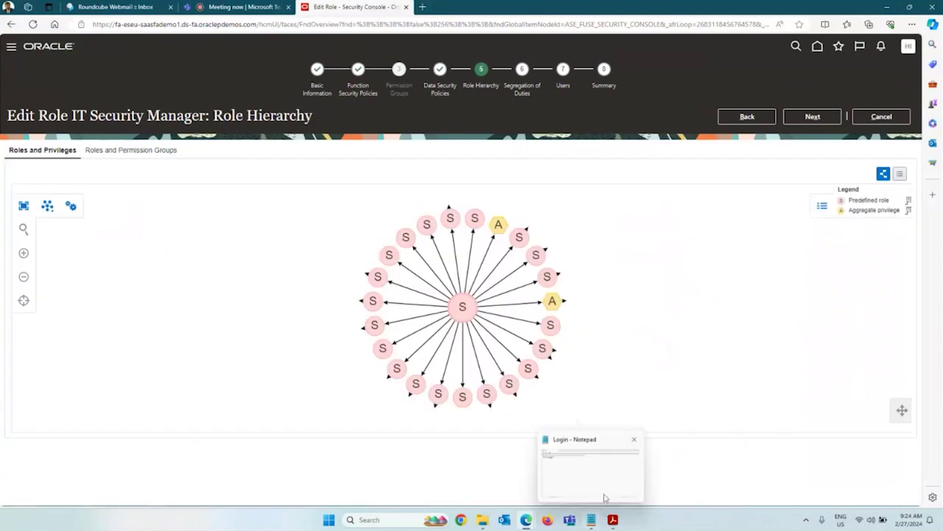
{"action": "left_click", "coordinate": [900, 174]}
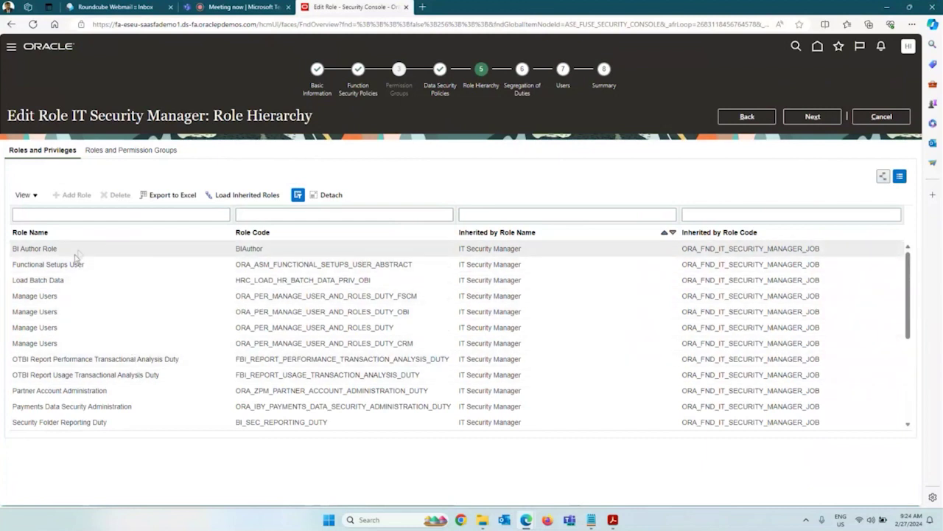
{"action": "left_click", "coordinate": [488, 249]}
{"action": "left_click_drag", "start_coordinate": [523, 250], "coordinate": [461, 249]}
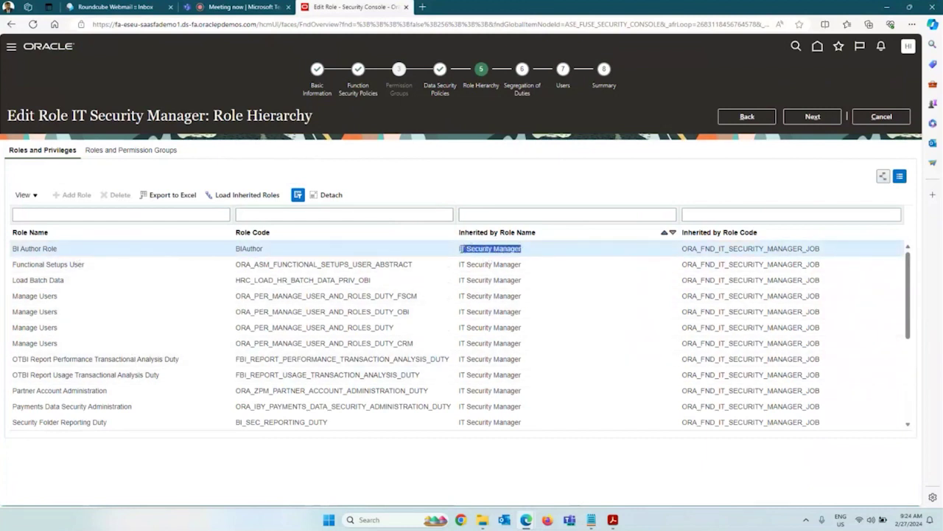
Step: Examine the inherited Functional Setups User role and relate it to the Setup and Maintenance option in Settings and Actions
{"action": "left_click", "coordinate": [56, 267]}
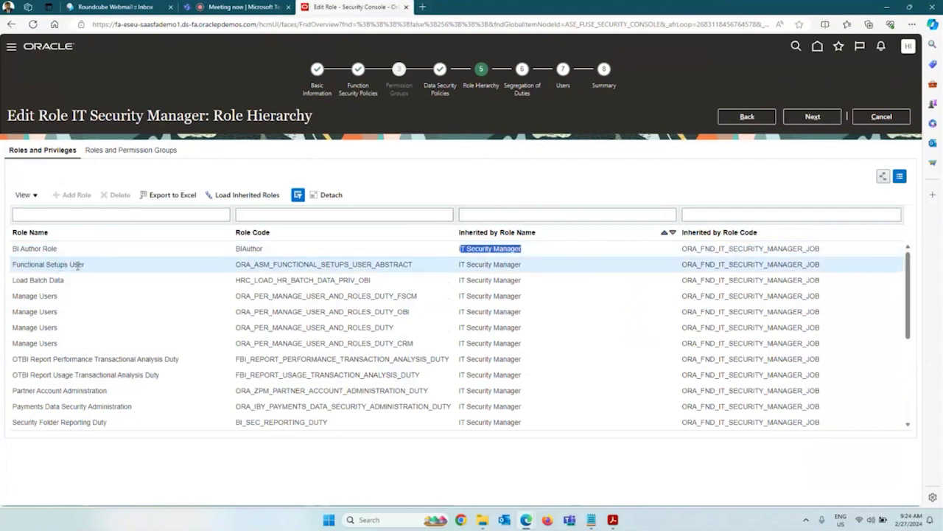
{"action": "left_click_drag", "start_coordinate": [86, 270], "coordinate": [12, 268]}
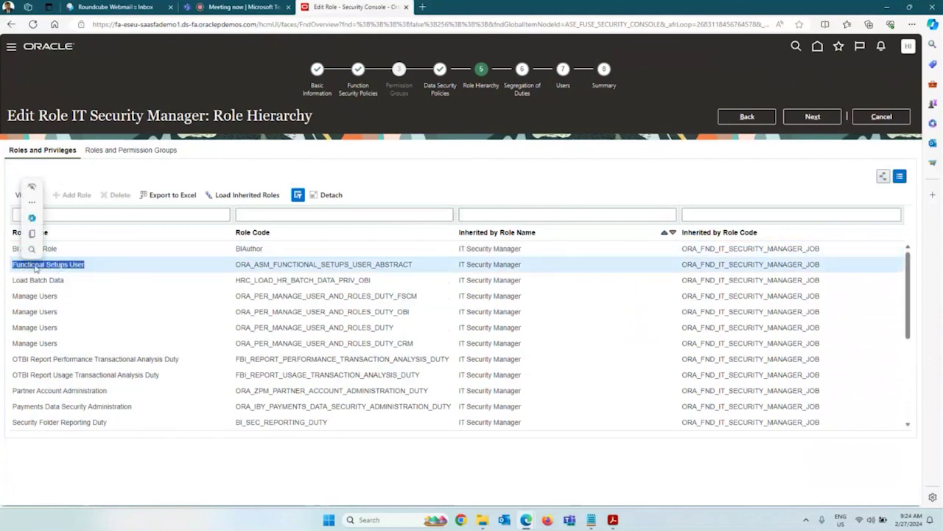
{"action": "left_click", "coordinate": [908, 45]}
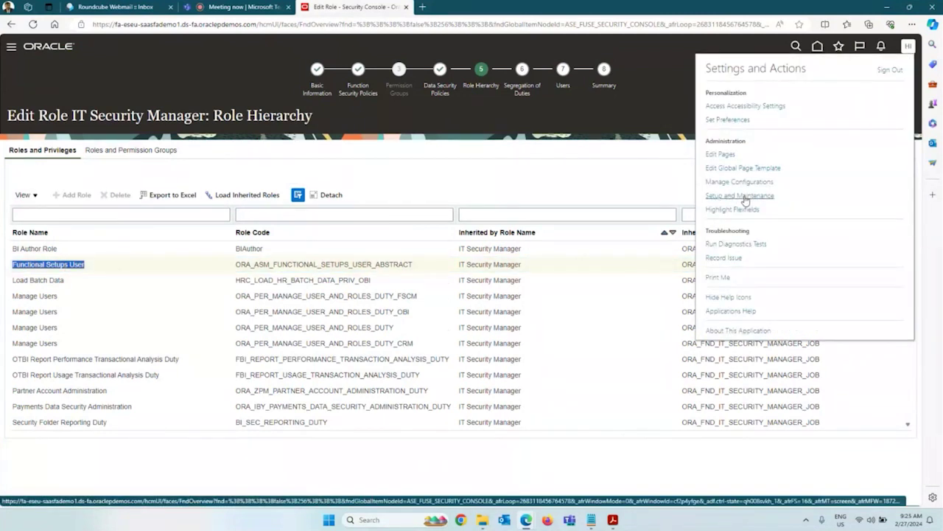
{"action": "left_click", "coordinate": [88, 269]}
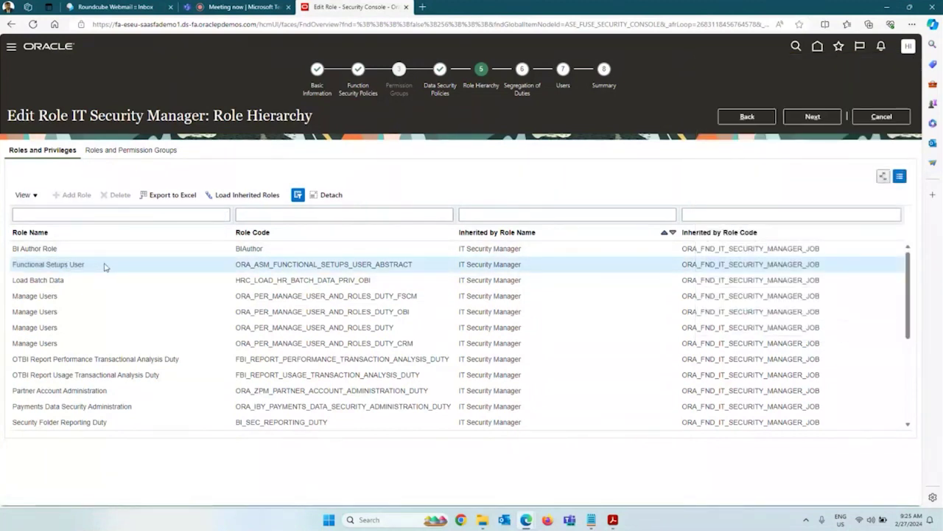
{"action": "left_click", "coordinate": [908, 46]}
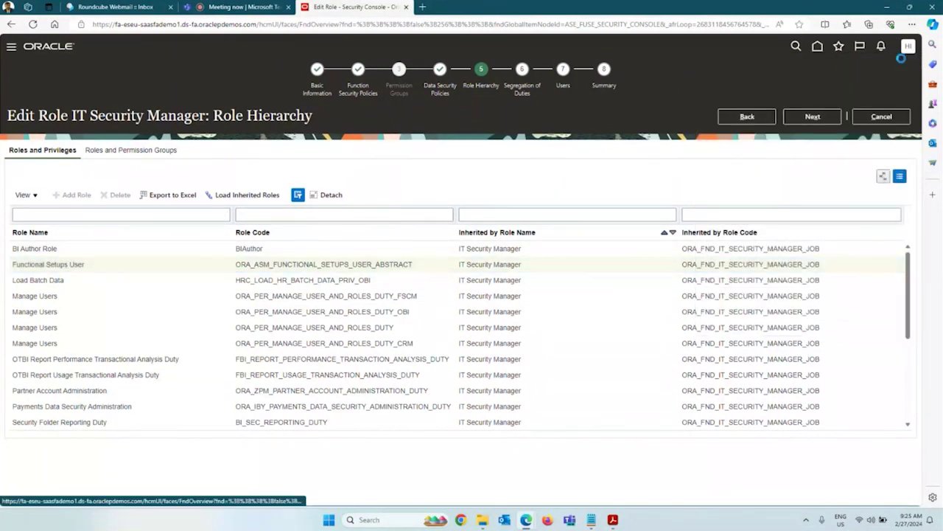
{"action": "left_click", "coordinate": [560, 188]}
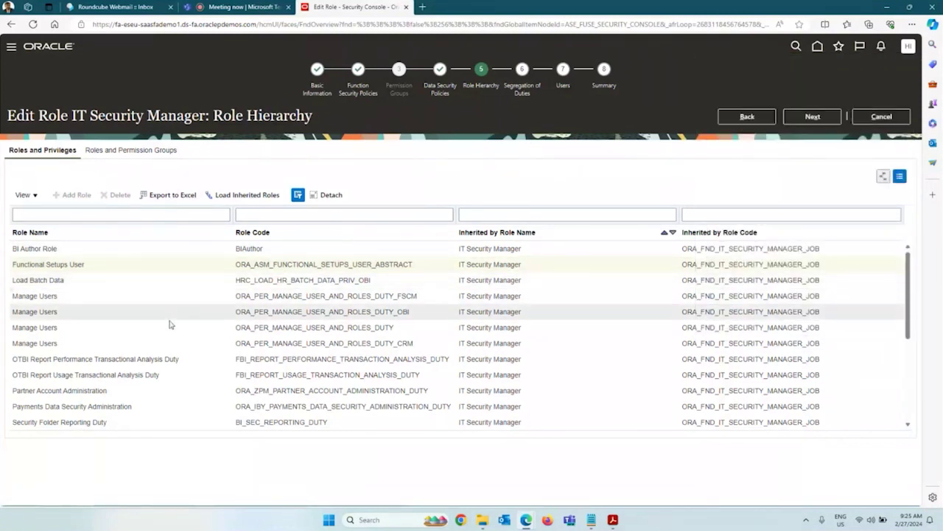
Step: Inspect the DUTY suffix in the Manage Users role code ORA_PER_MANAGE_USER_AND_ROLES_DUTY and check the Duty Role definition in Session 7.pdf
{"action": "left_click", "coordinate": [62, 343]}
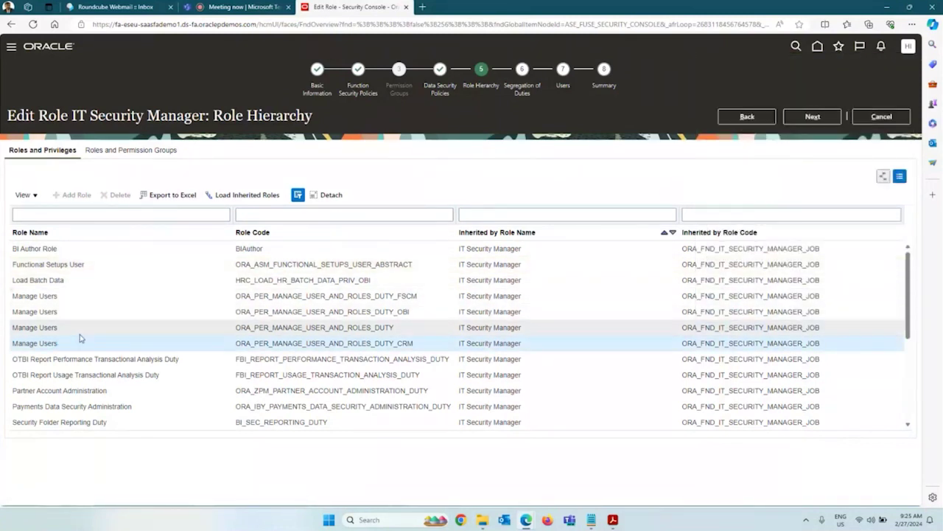
{"action": "left_click", "coordinate": [386, 327]}
{"action": "left_click_drag", "start_coordinate": [395, 327], "coordinate": [376, 329]}
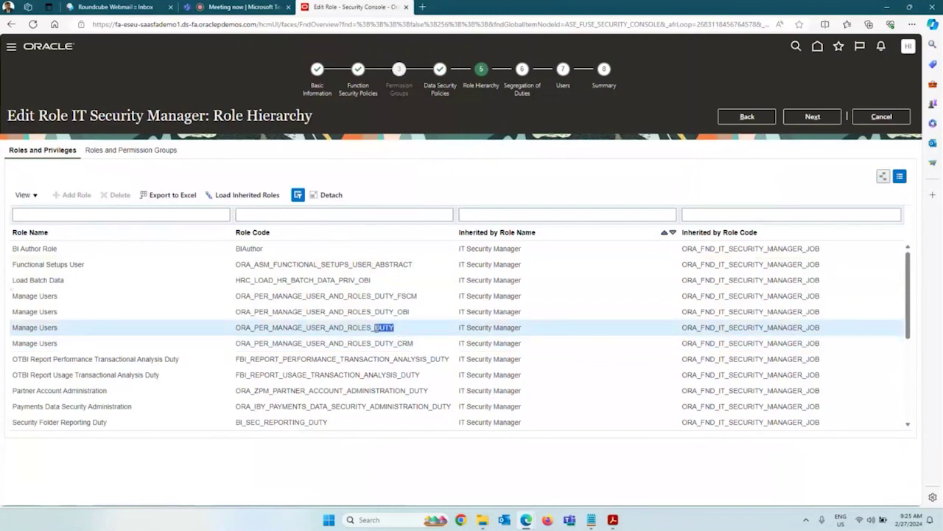
{"action": "left_click", "coordinate": [613, 520]}
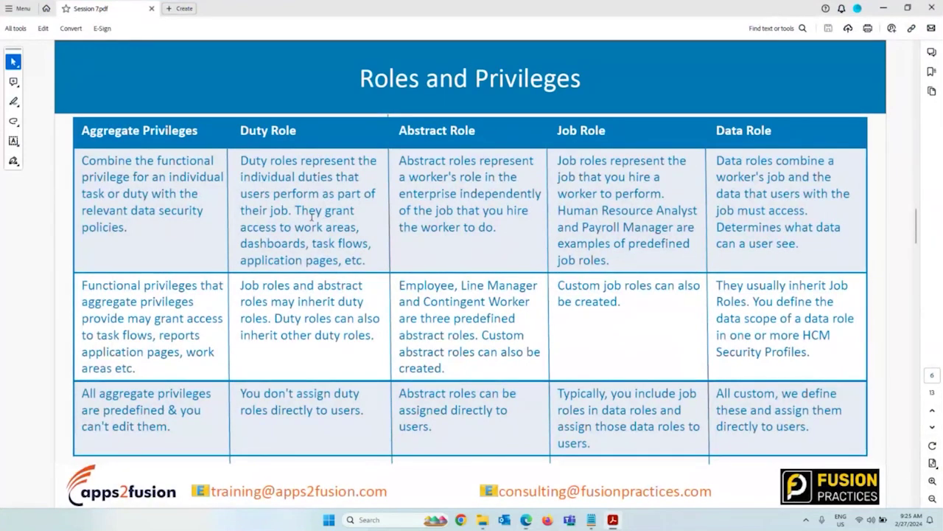
{"action": "left_click", "coordinate": [884, 8]}
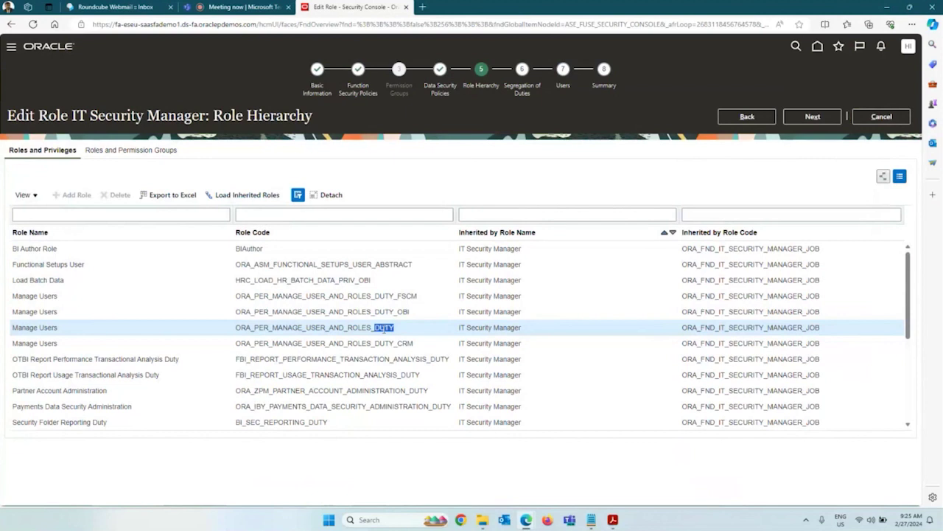
Step: Inspect the PRIV part of the Load Batch Data role code and check the Roles and Privileges table in Session 7.pdf
{"action": "left_click", "coordinate": [384, 311]}
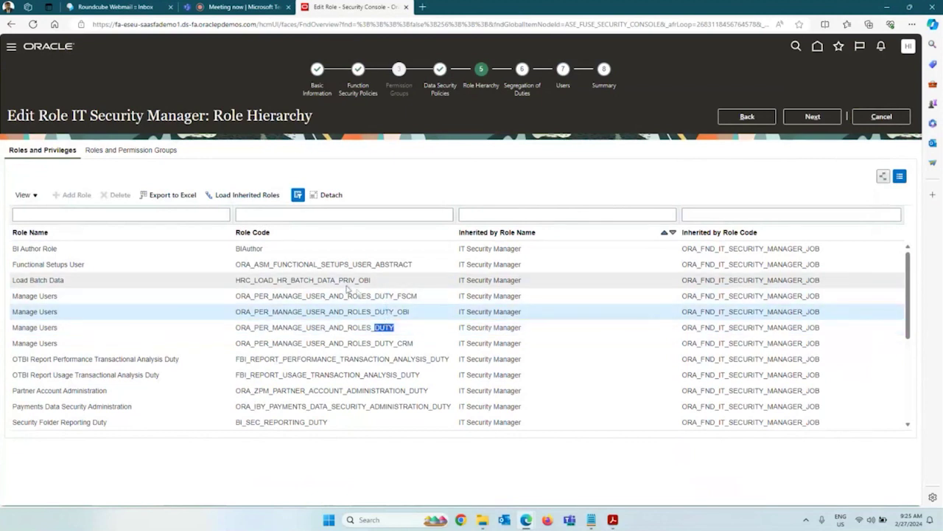
{"action": "left_click", "coordinate": [382, 295]}
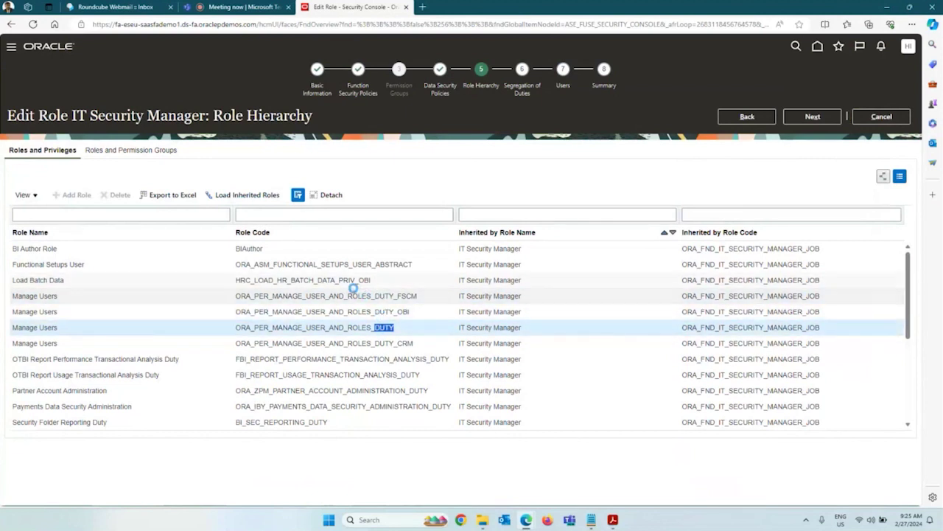
{"action": "left_click", "coordinate": [345, 279]}
{"action": "left_click_drag", "start_coordinate": [339, 281], "coordinate": [359, 281]}
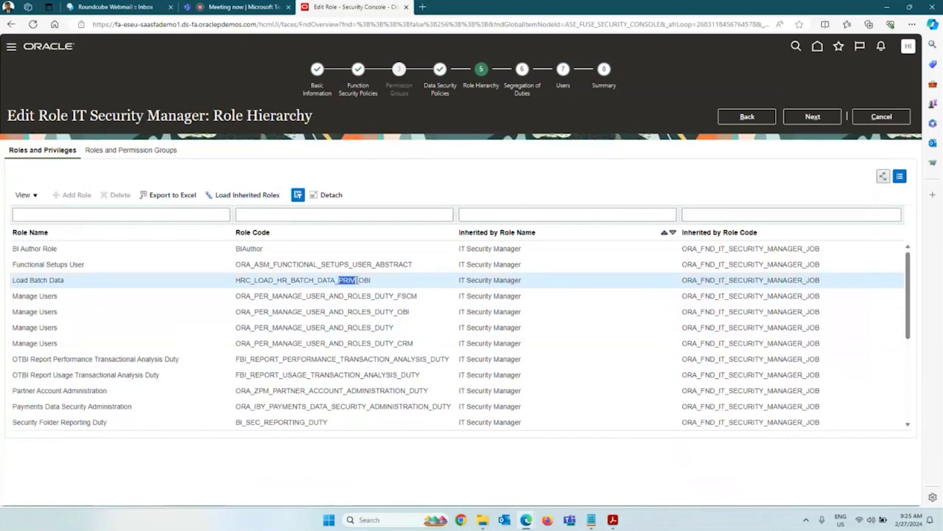
{"action": "left_click", "coordinate": [613, 514]}
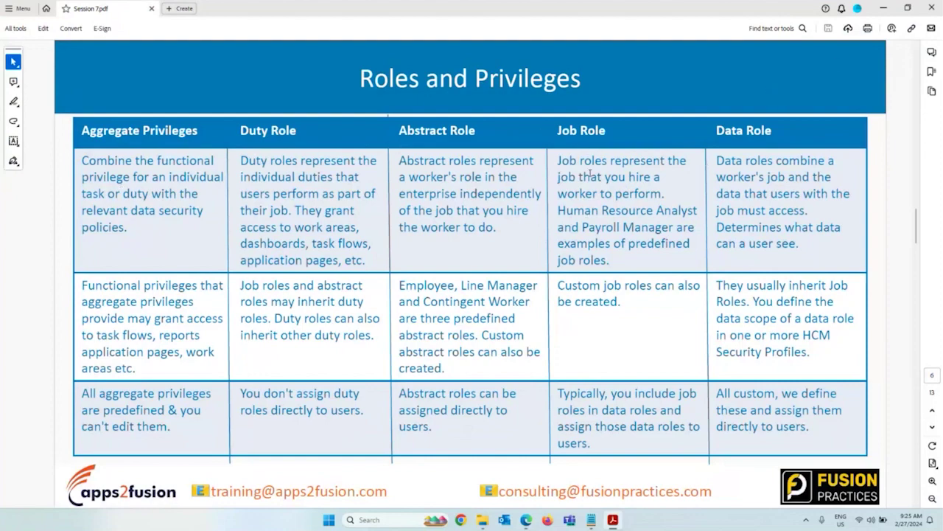
{"action": "left_click", "coordinate": [884, 8]}
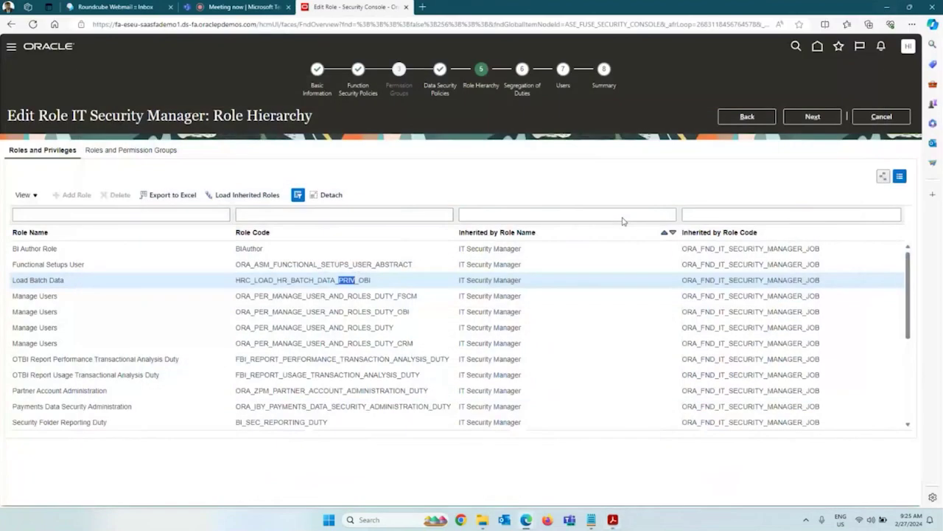
Step: Inspect the FSCM, OBI and CRM suffixes in the Manage Users role codes of the role hierarchy
{"action": "left_click", "coordinate": [367, 286]}
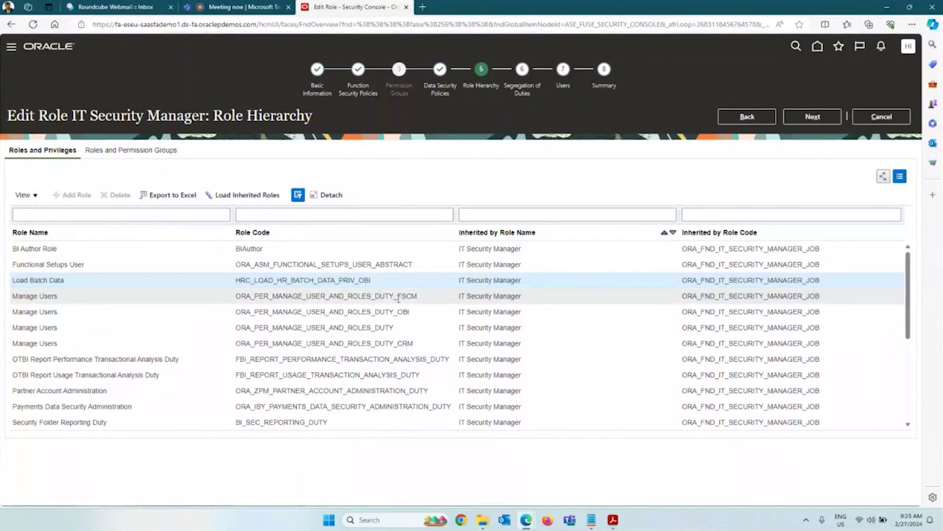
{"action": "left_click", "coordinate": [399, 295]}
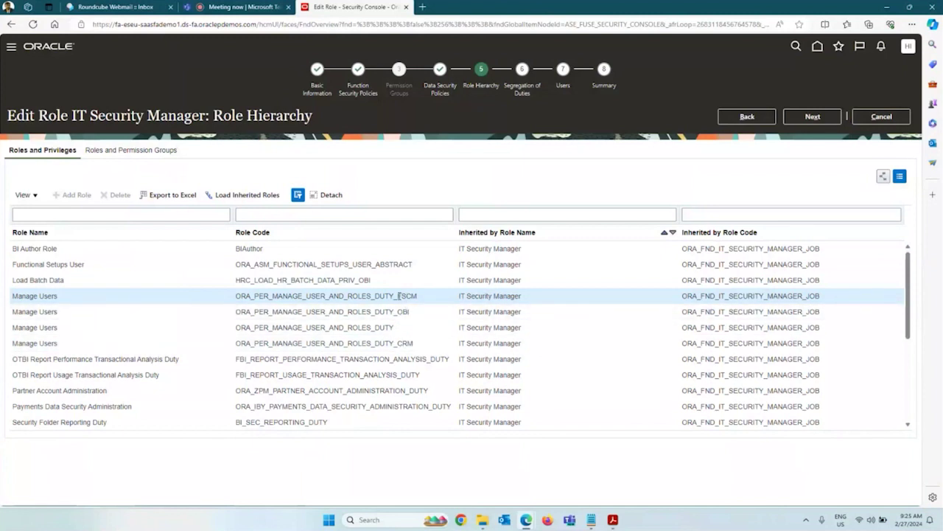
{"action": "left_click_drag", "start_coordinate": [399, 296], "coordinate": [418, 298]}
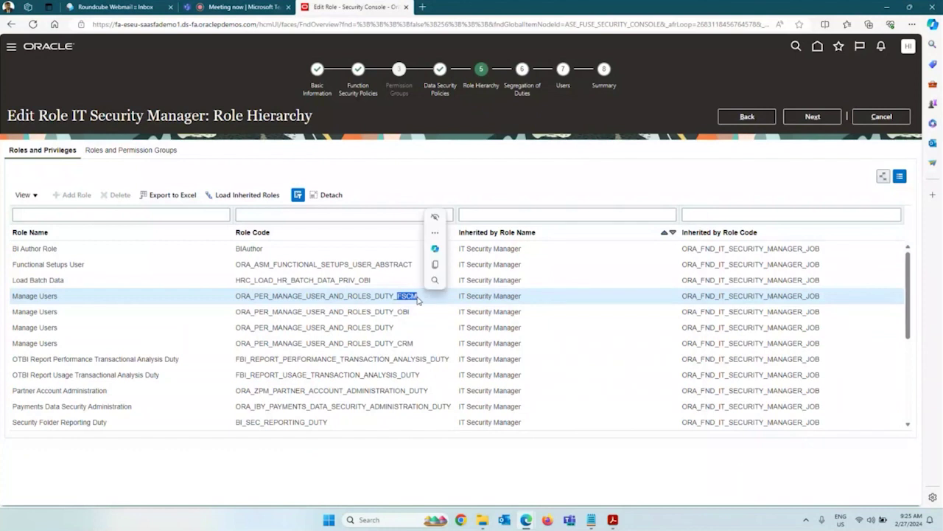
{"action": "left_click", "coordinate": [401, 311]}
{"action": "left_click_drag", "start_coordinate": [396, 312], "coordinate": [408, 313]}
{"action": "left_click", "coordinate": [409, 312]}
{"action": "left_click", "coordinate": [401, 342]}
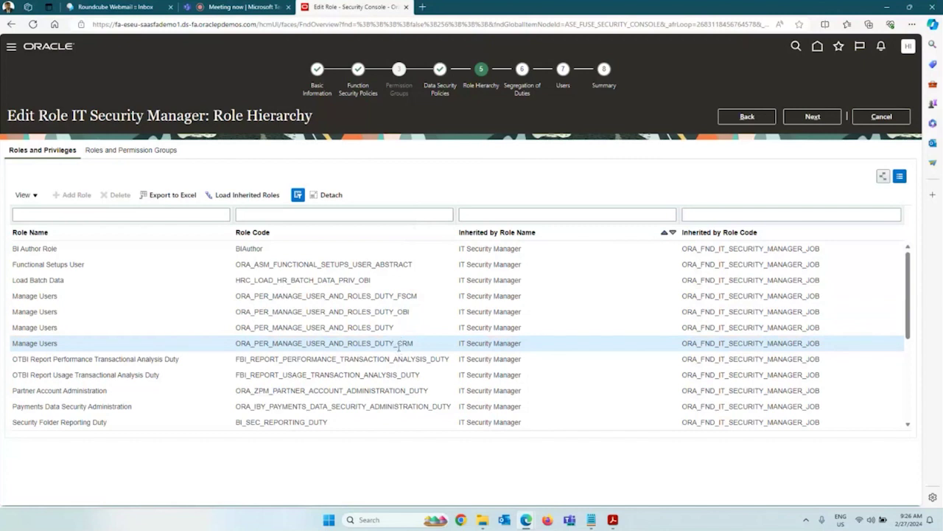
Step: Inspect the ABSTRACT suffix in the Functional Setups User role code and look through the remaining inherited roles
{"action": "left_click", "coordinate": [382, 264]}
{"action": "left_click_drag", "start_coordinate": [376, 264], "coordinate": [412, 264]}
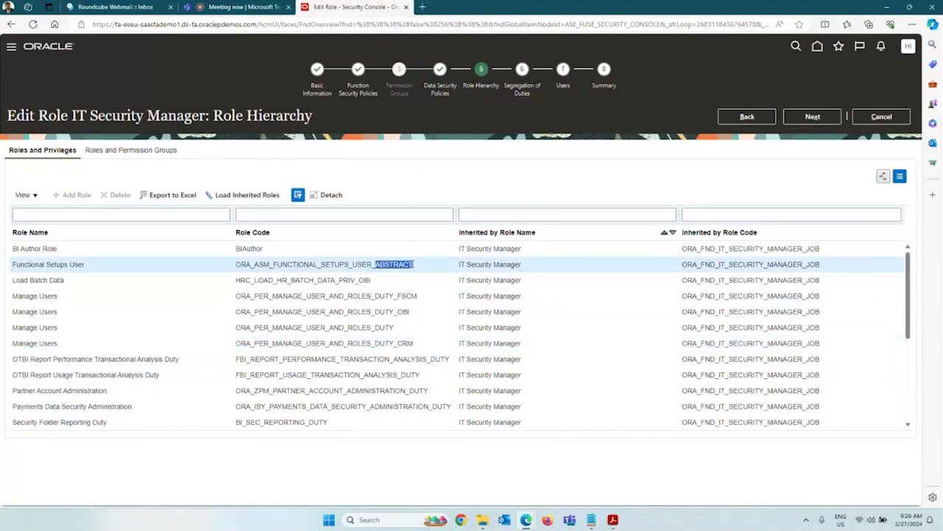
{"action": "left_click", "coordinate": [375, 267]}
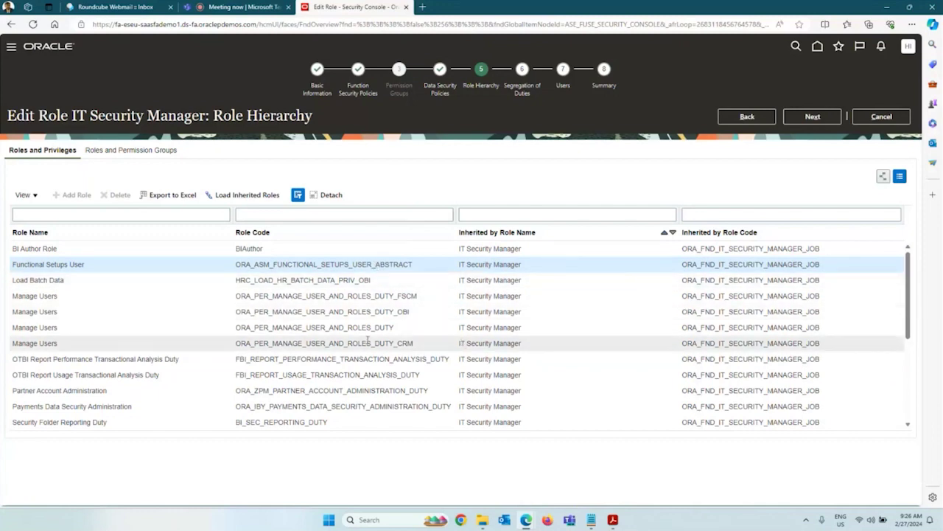
{"action": "scroll", "coordinate": [363, 343], "scroll_direction": "down", "scroll_amount": 5}
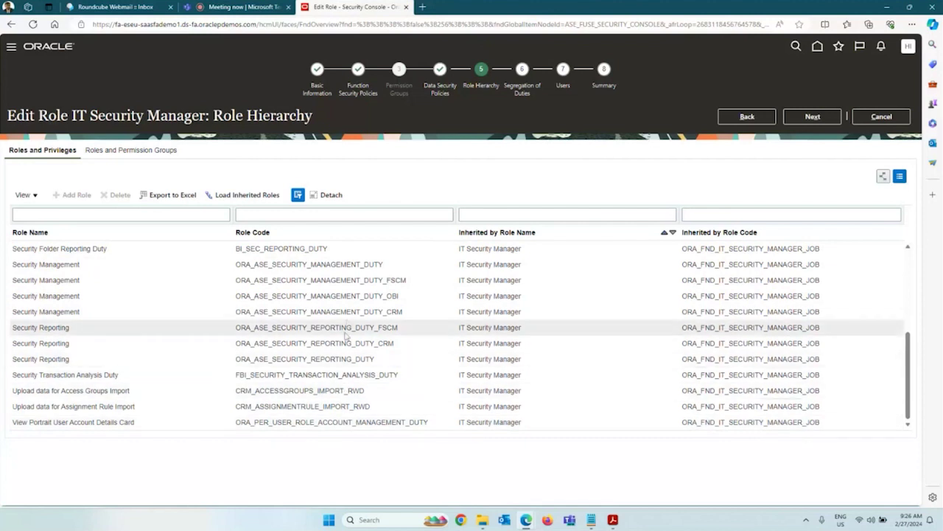
{"action": "scroll", "coordinate": [353, 331], "scroll_direction": "up", "scroll_amount": 3}
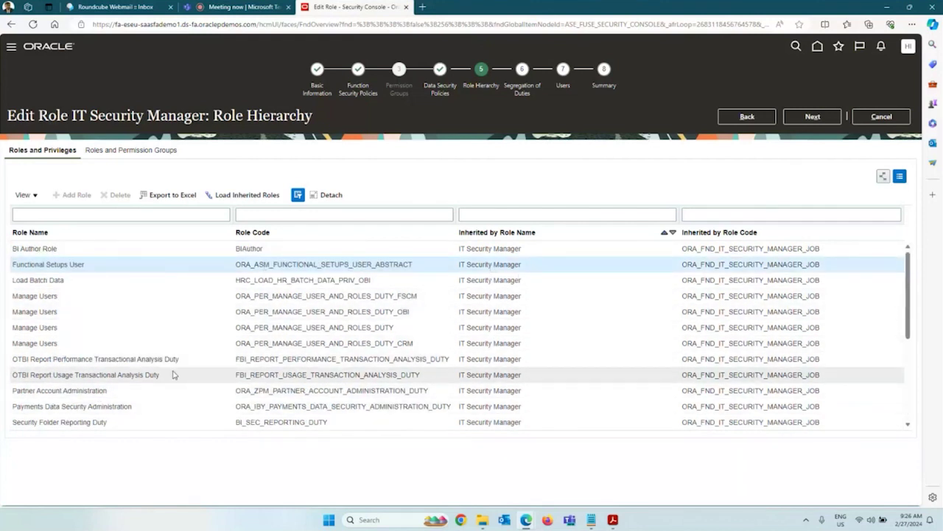
Step: Review the Segregation of Duties, Users and Summary stages of IT Security Manager and cancel the role edit
{"action": "left_click", "coordinate": [522, 92]}
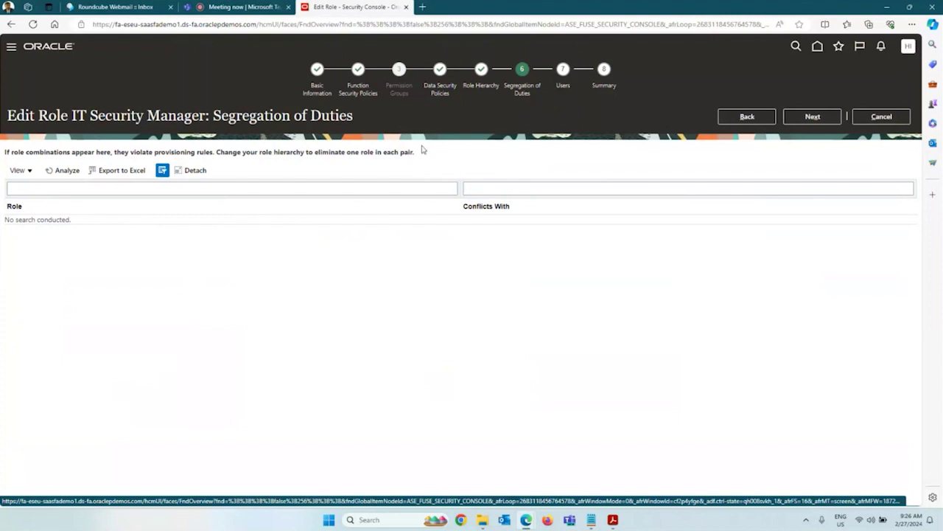
{"action": "left_click", "coordinate": [563, 87]}
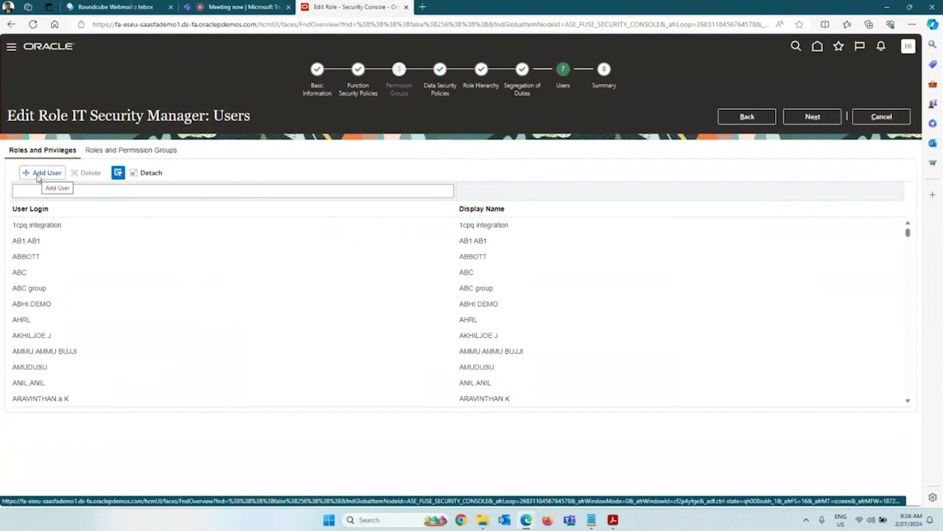
{"action": "scroll", "coordinate": [89, 273], "scroll_direction": "down", "scroll_amount": 3}
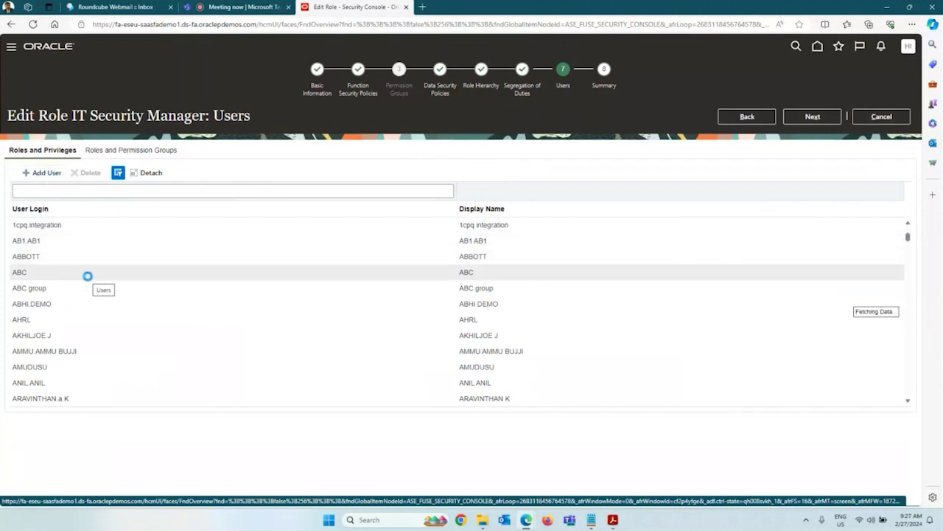
{"action": "scroll", "coordinate": [89, 262], "scroll_direction": "down", "scroll_amount": 10}
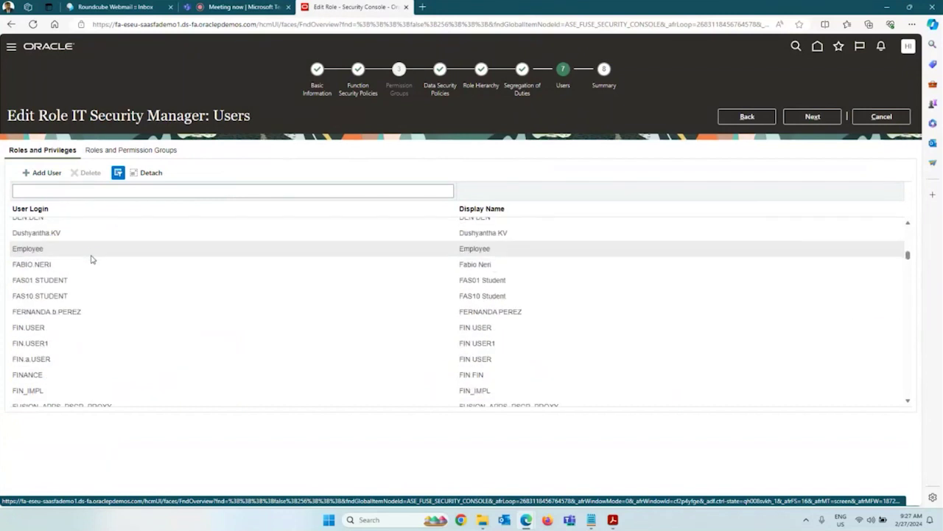
{"action": "scroll", "coordinate": [88, 265], "scroll_direction": "down", "scroll_amount": 10}
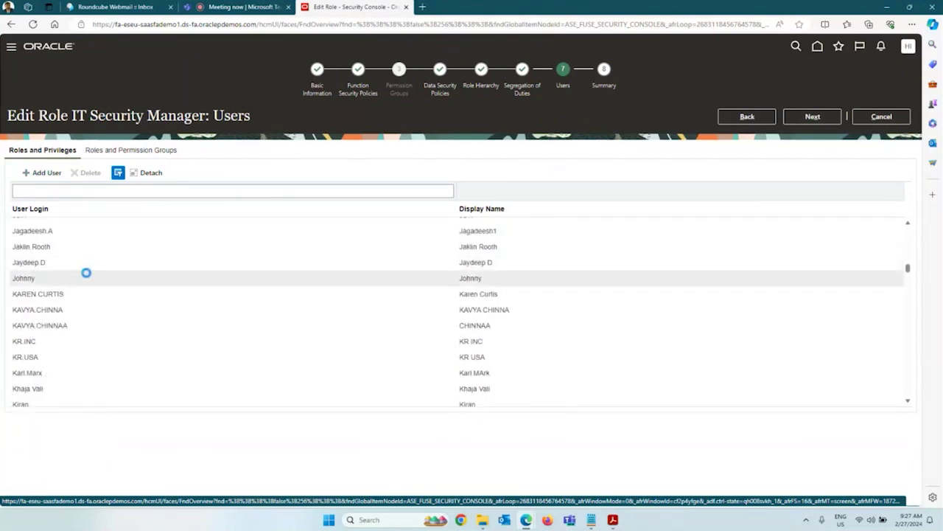
{"action": "scroll", "coordinate": [68, 317], "scroll_direction": "down", "scroll_amount": 2}
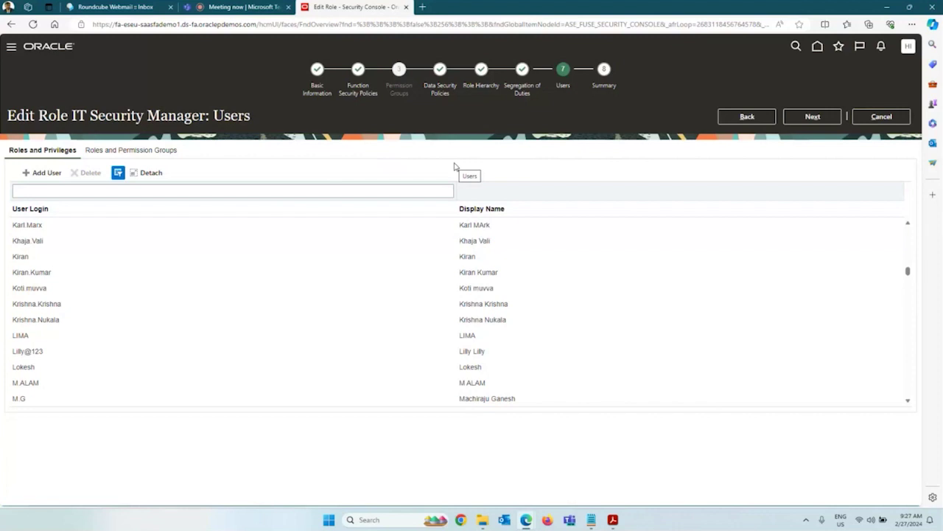
{"action": "left_click", "coordinate": [604, 87]}
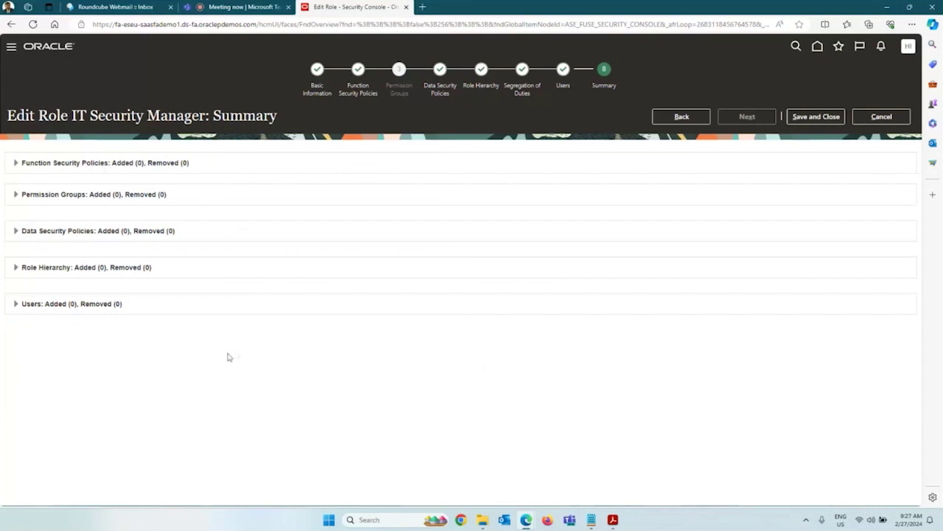
{"action": "left_click", "coordinate": [872, 121]}
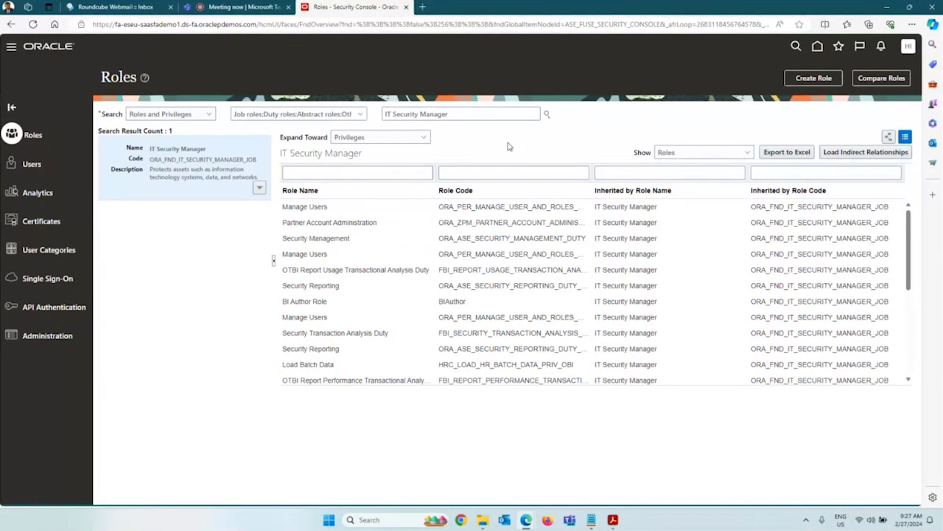
Step: Switch to Session 7.pdf to check the Predefined HCM Roles entry on the Security Overview slide, and return to Security Console
{"action": "left_click", "coordinate": [615, 521]}
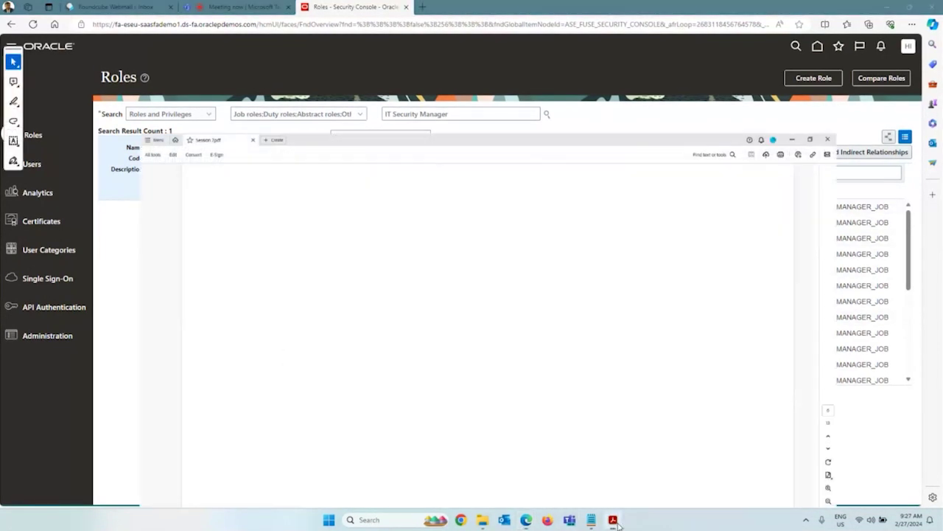
{"action": "scroll", "coordinate": [506, 326], "scroll_direction": "up", "scroll_amount": 2}
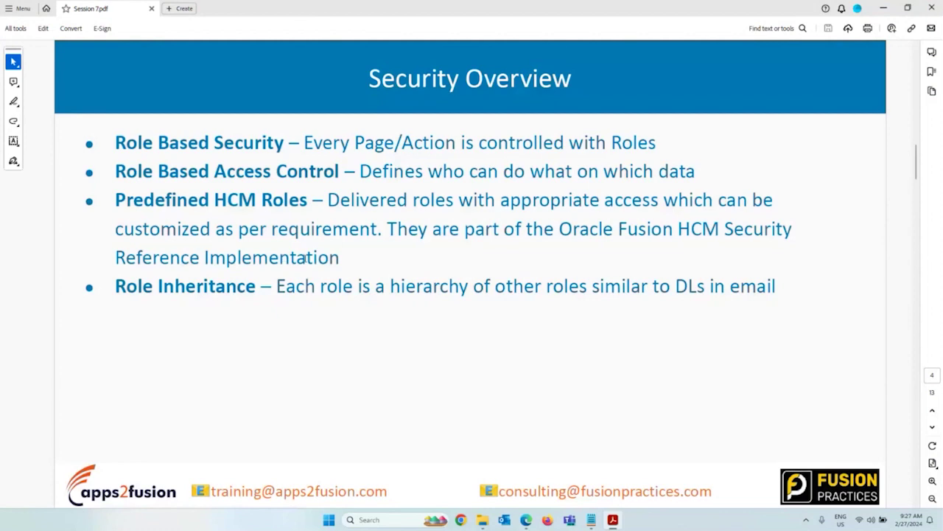
{"action": "left_click", "coordinate": [884, 8]}
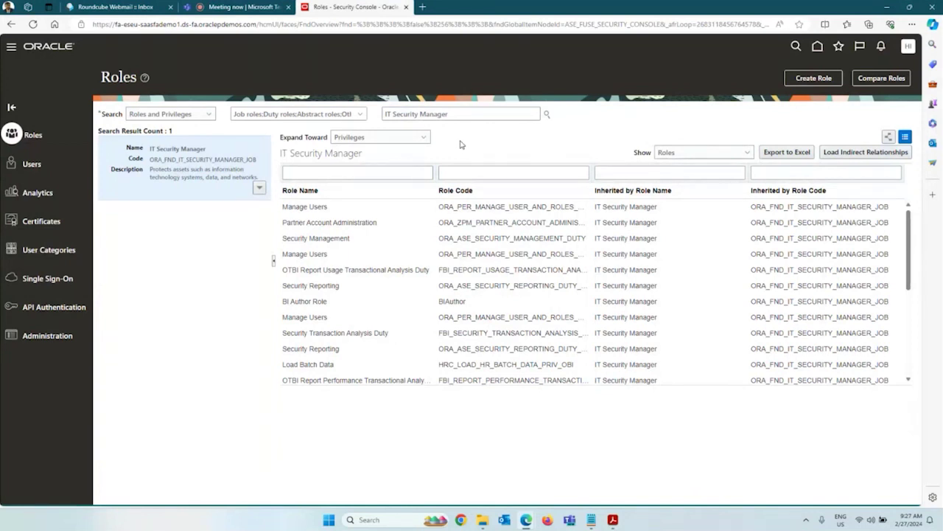
Step: Find the Human Resource Specialist role PER_HUMAN_RESOURCE_SPECIALIST_JOB, show its roles as a table, and inspect the JOB suffix of its code
{"action": "left_click_drag", "start_coordinate": [457, 114], "coordinate": [382, 117]}
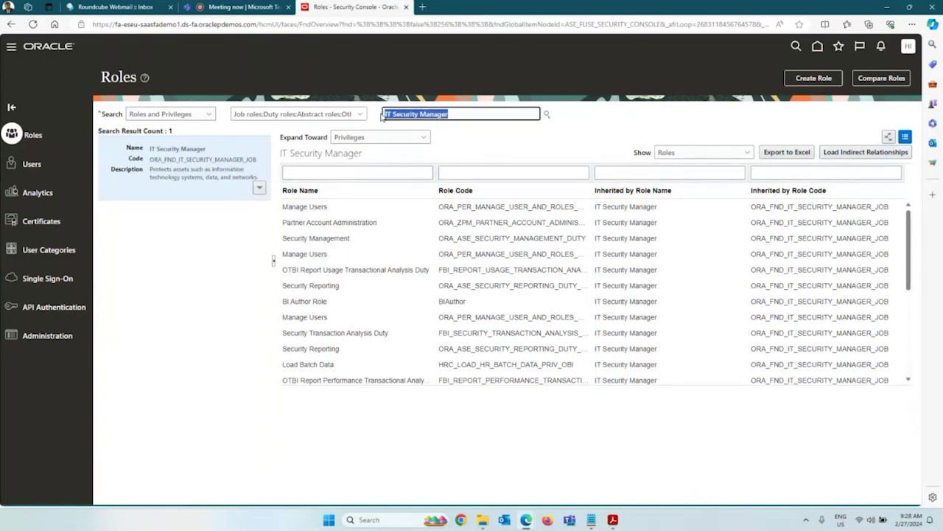
{"action": "type", "text": "human resource s"}
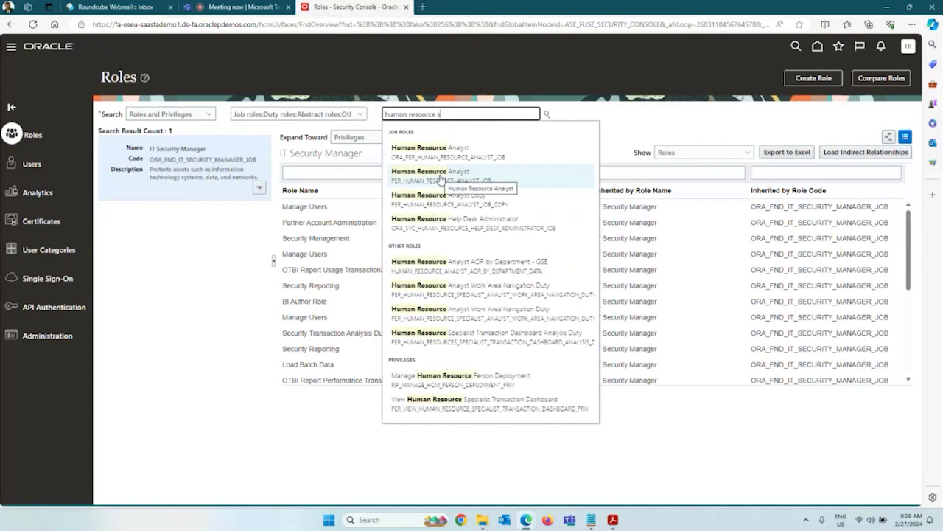
{"action": "type", "text": "pe"}
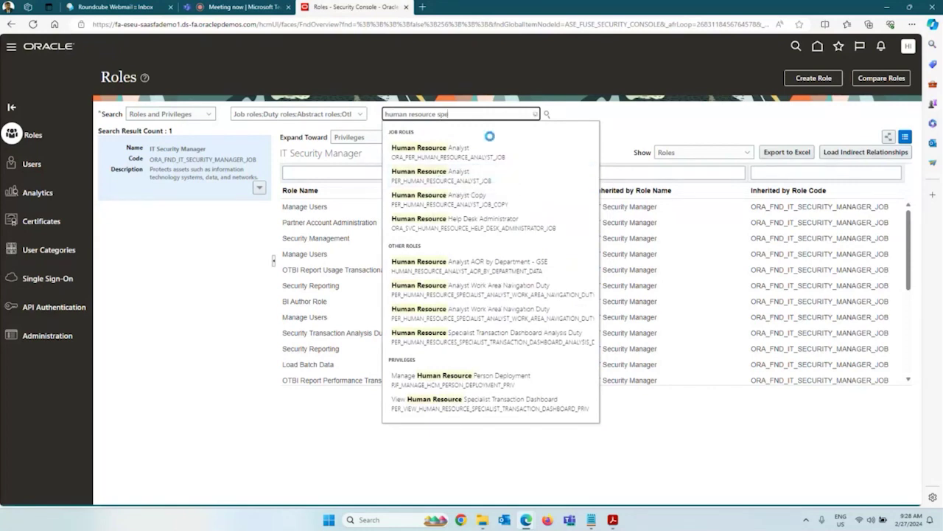
{"action": "left_click", "coordinate": [485, 152]}
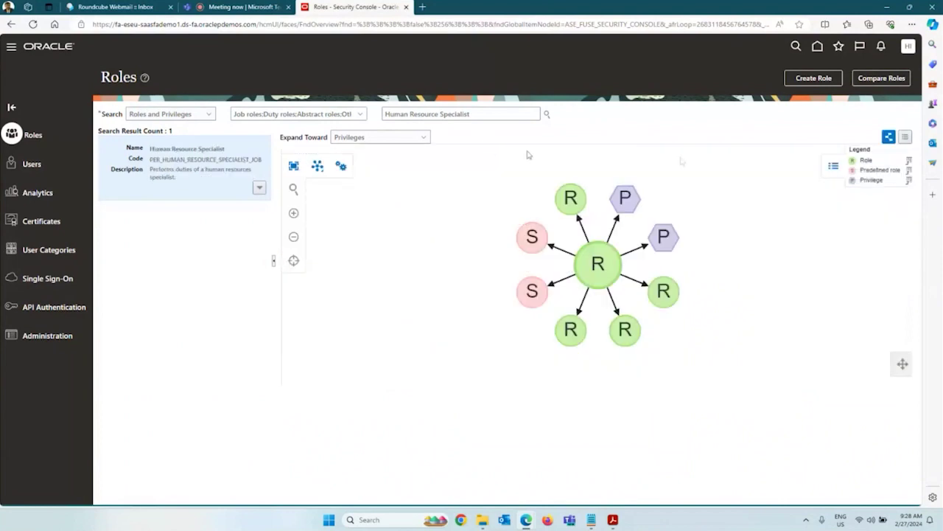
{"action": "left_click_drag", "start_coordinate": [251, 159], "coordinate": [262, 161]}
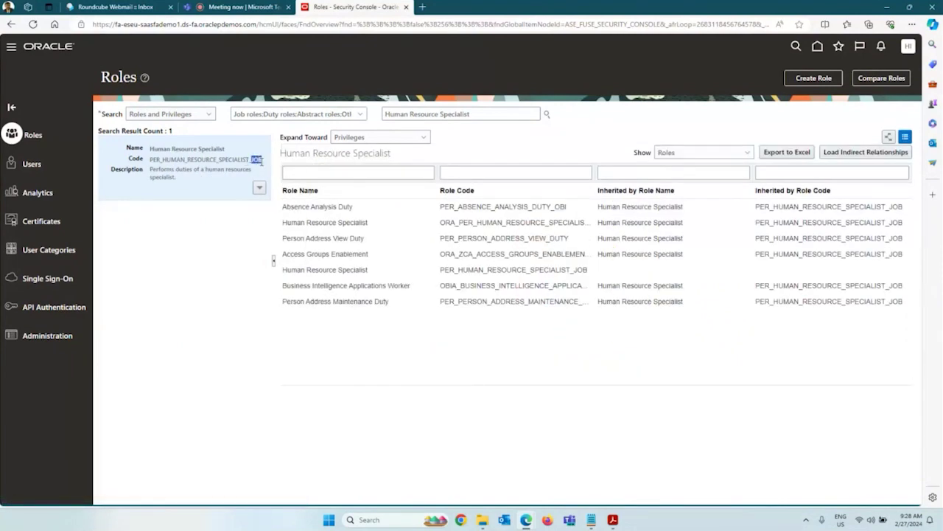
{"action": "left_click", "coordinate": [252, 200]}
Step: Open PER_HUMAN_RESOURCE_SPECIALIST_JOB for editing and go through its stages to Data Security Policies
{"action": "left_click", "coordinate": [259, 188]}
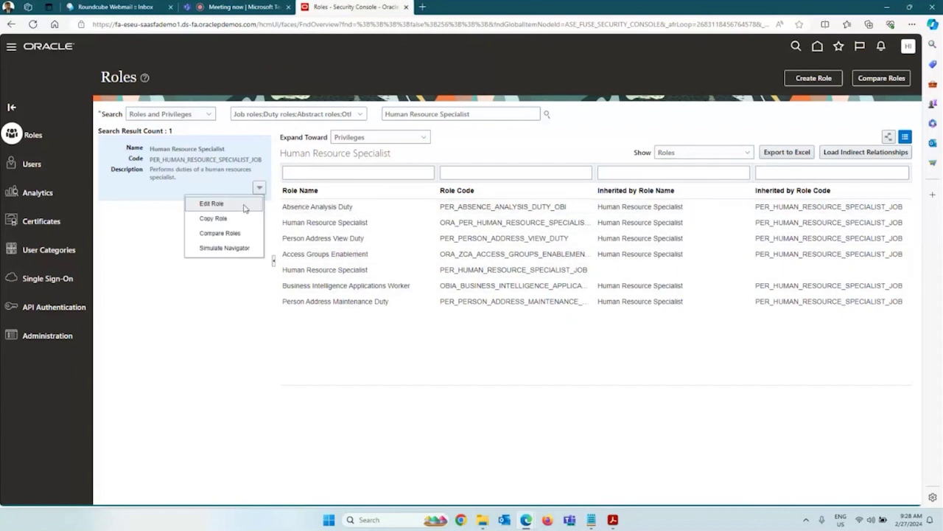
{"action": "left_click", "coordinate": [245, 209]}
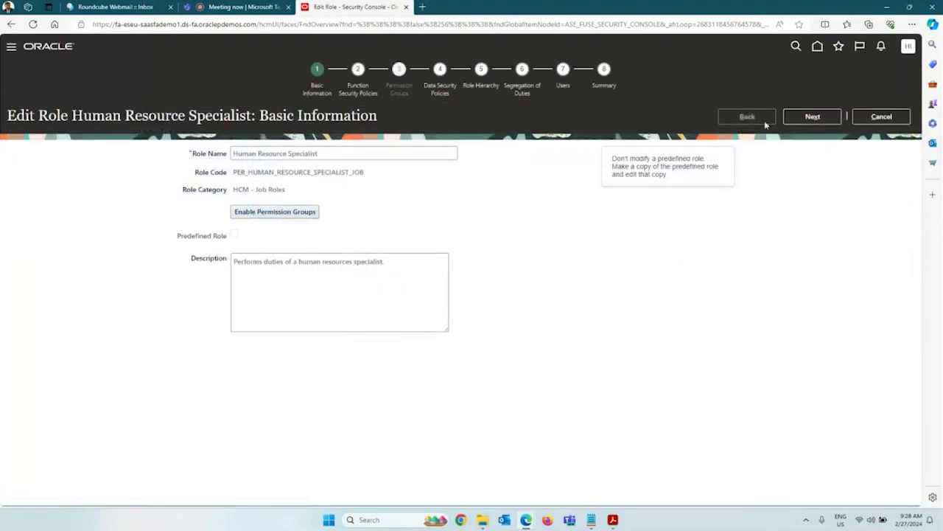
{"action": "left_click", "coordinate": [812, 117]}
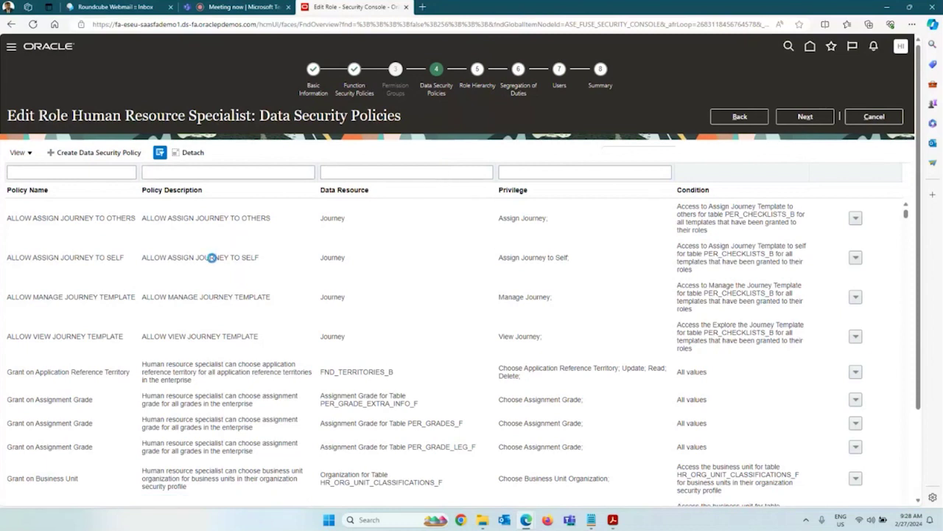
Step: Open the Role Hierarchy stage of Human Resource Specialist and duplicate the Security Console browser tab
{"action": "left_click", "coordinate": [476, 87]}
{"action": "right_click", "coordinate": [365, 6]}
{"action": "left_click", "coordinate": [399, 65]}
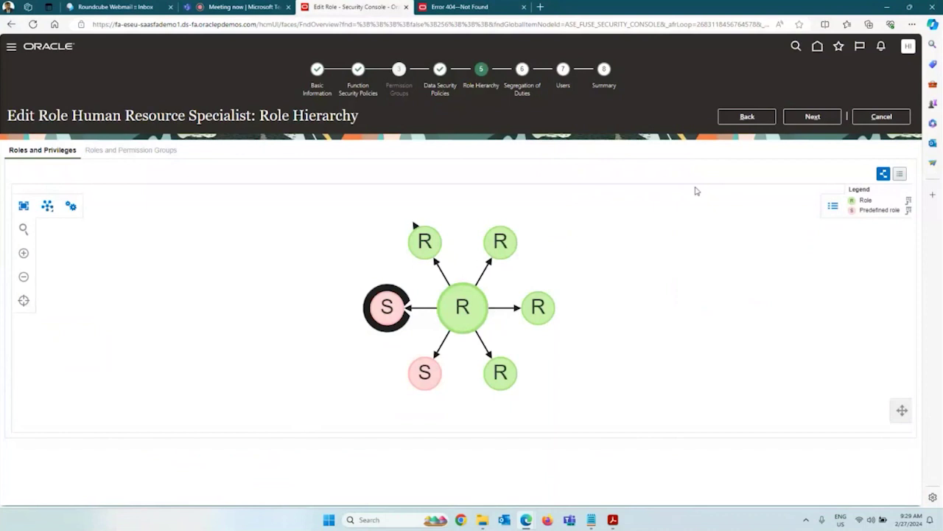
Step: Show the inherited roles as a table, recheck the role's Basic Information, and cancel the edit
{"action": "left_click", "coordinate": [900, 174]}
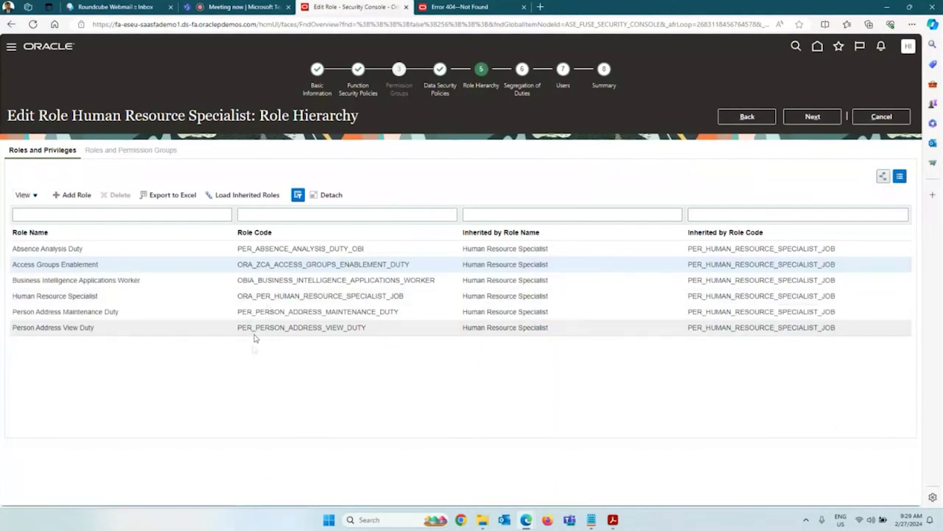
{"action": "left_click", "coordinate": [185, 328]}
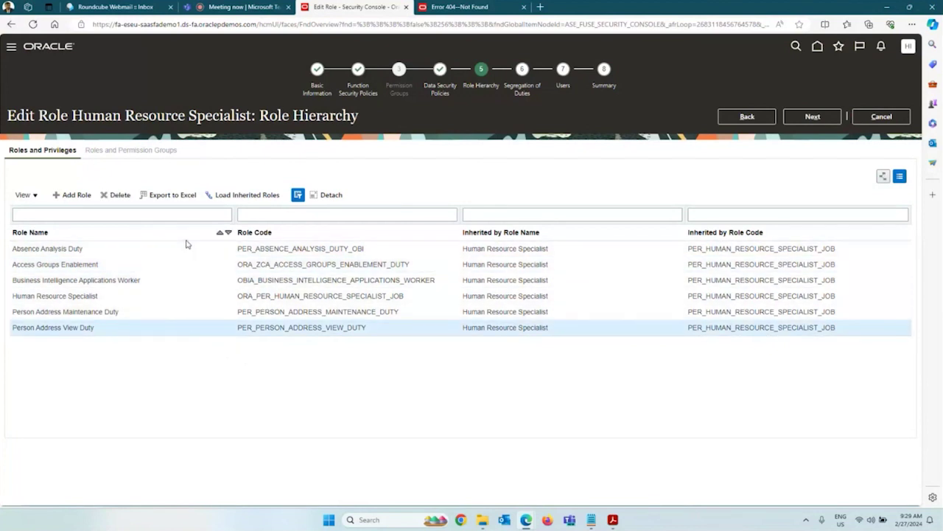
{"action": "left_click", "coordinate": [323, 94]}
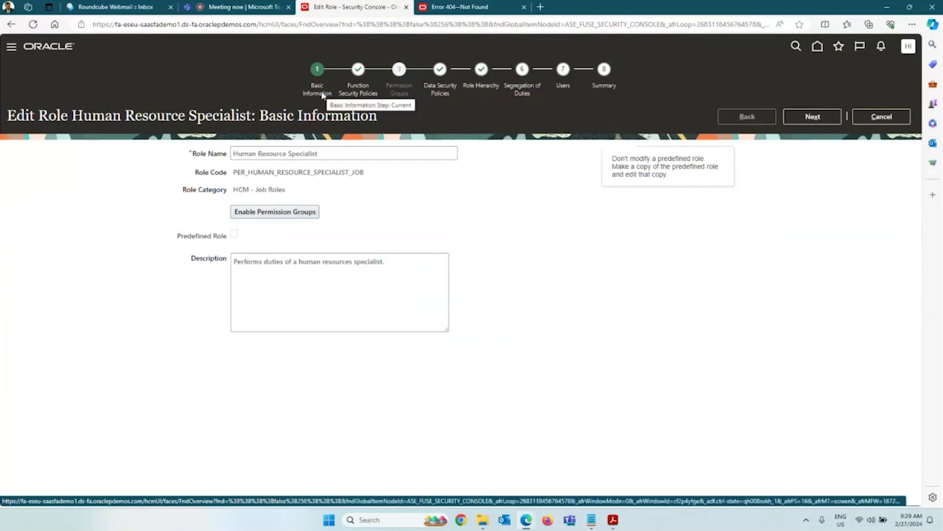
{"action": "left_click", "coordinate": [880, 118]}
Step: Find the Human Resource Specialist role with code ORA_PER_HUMAN_RESOURCE_SPECIALIST_JOB and show its inherited roles as a table
{"action": "left_click", "coordinate": [485, 116]}
{"action": "key", "text": "BackSpace"}
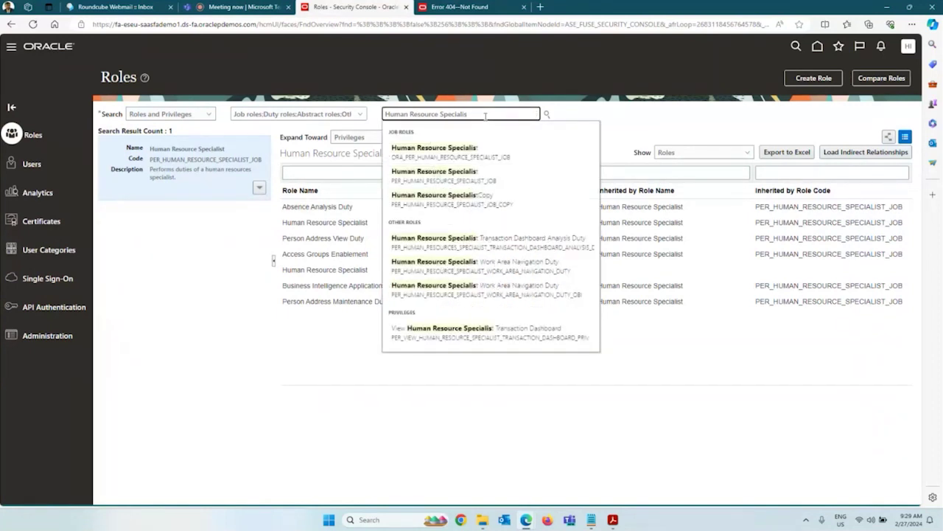
{"action": "left_click", "coordinate": [425, 156]}
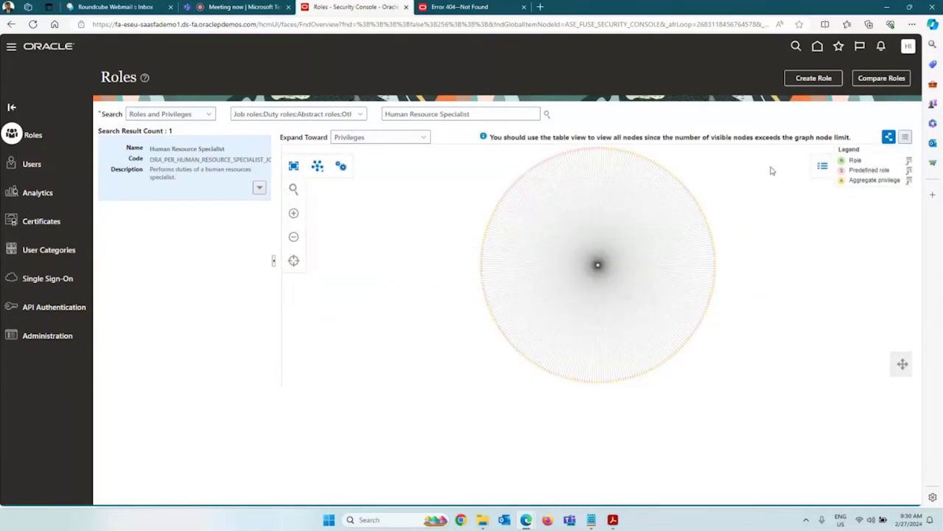
{"action": "left_click", "coordinate": [909, 139]}
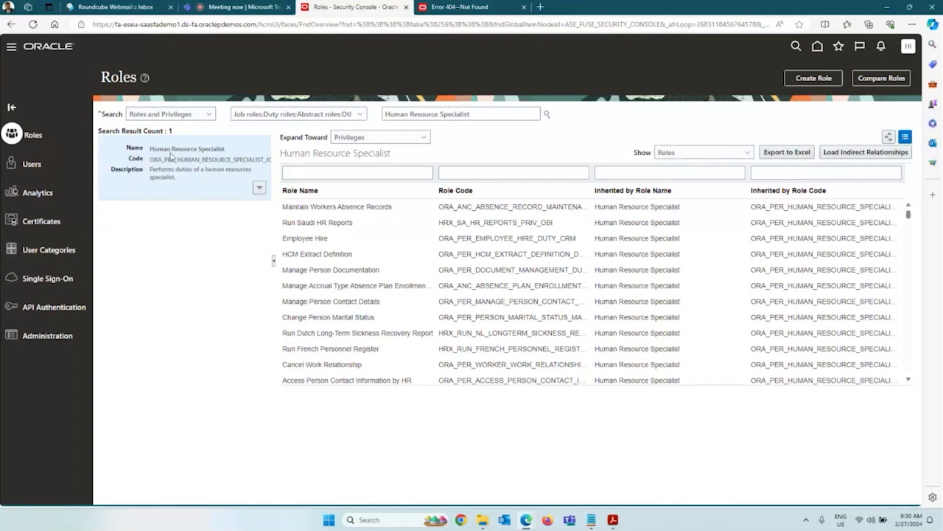
Step: Open the Human Resource Specialist role for editing and show its Role Hierarchy stage as a table
{"action": "left_click", "coordinate": [259, 187]}
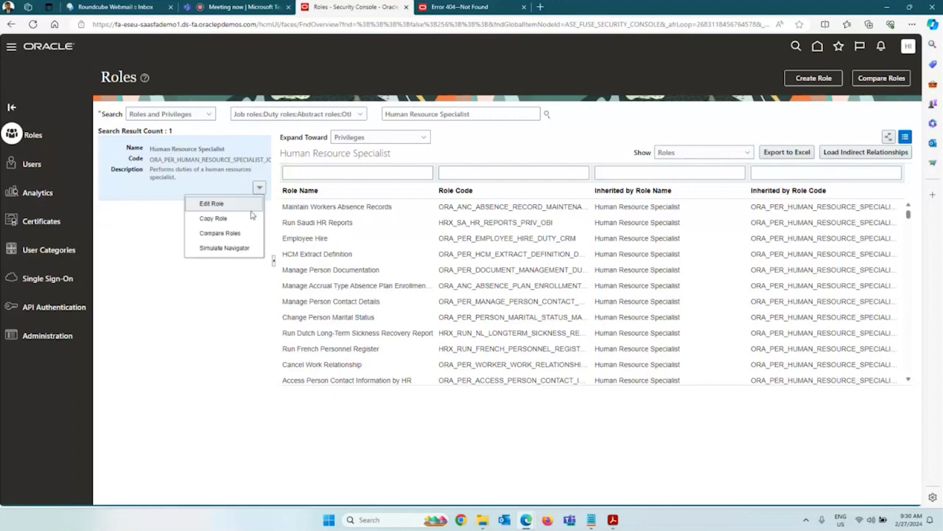
{"action": "left_click", "coordinate": [246, 207]}
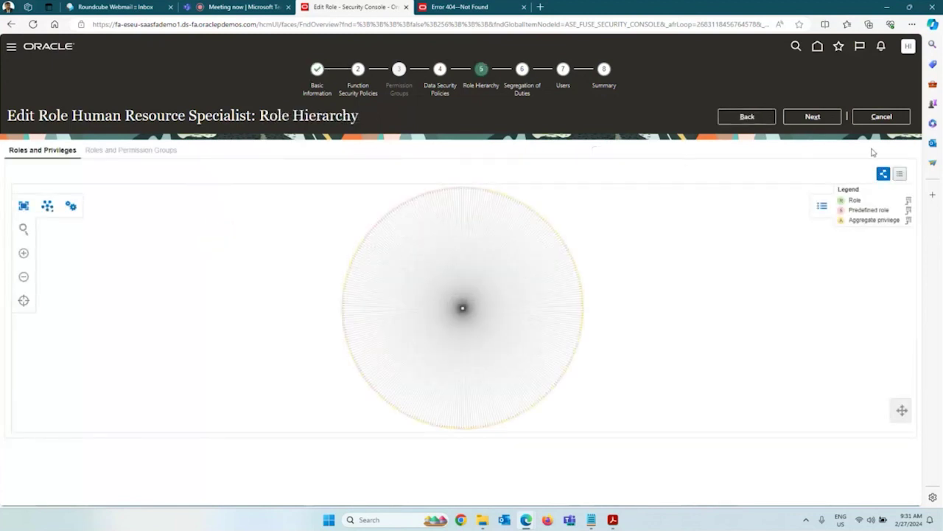
{"action": "left_click", "coordinate": [900, 174]}
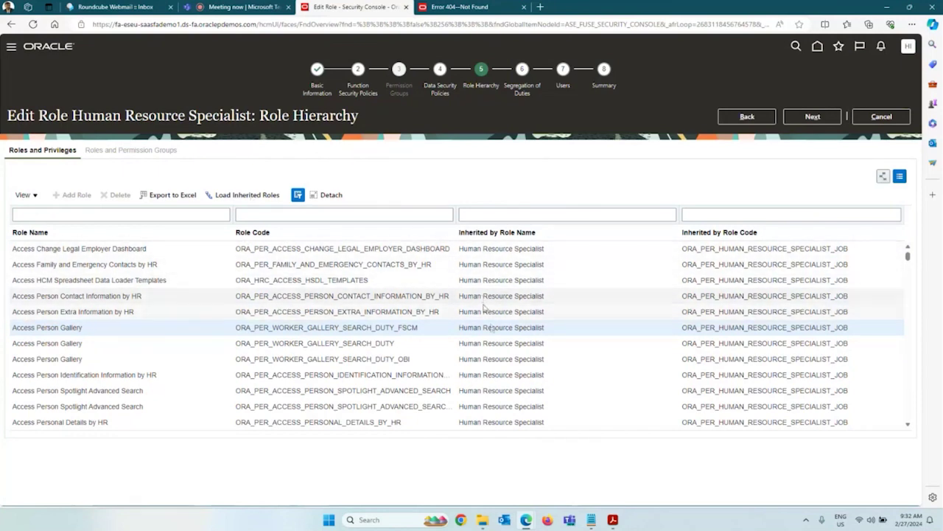
Step: Look through the inherited role names and codes in the Role Hierarchy table, down to the Use REST Service entries
{"action": "scroll", "coordinate": [494, 325], "scroll_direction": "down", "scroll_amount": 1}
{"action": "scroll", "coordinate": [504, 343], "scroll_direction": "down", "scroll_amount": 6}
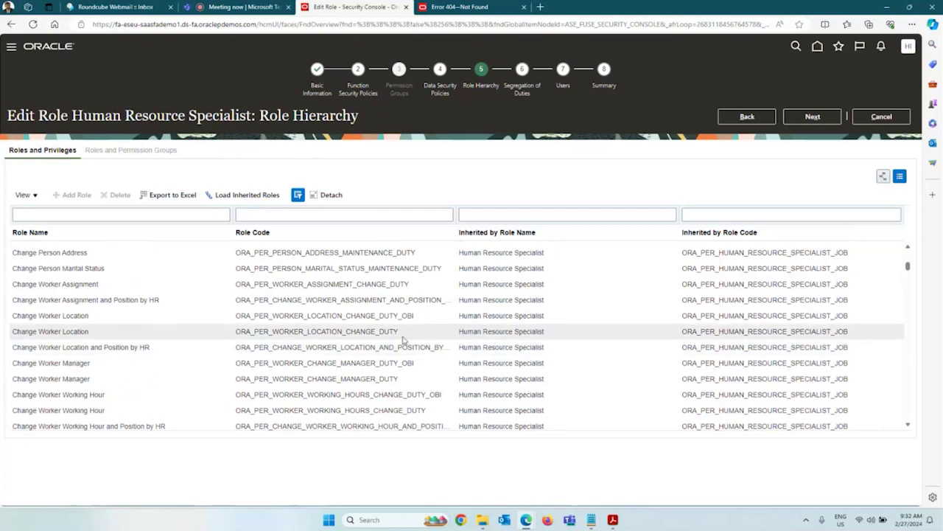
{"action": "scroll", "coordinate": [405, 365], "scroll_direction": "down", "scroll_amount": 6}
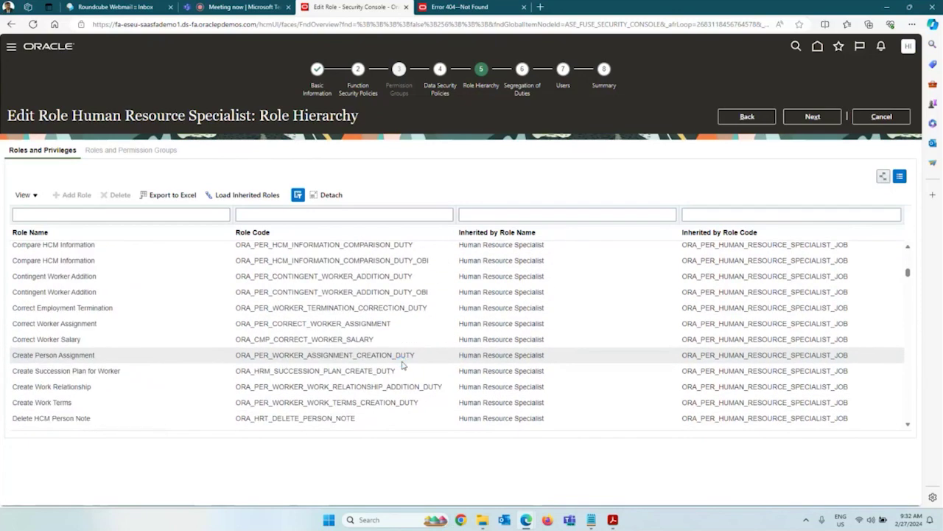
{"action": "scroll", "coordinate": [410, 368], "scroll_direction": "down", "scroll_amount": 7}
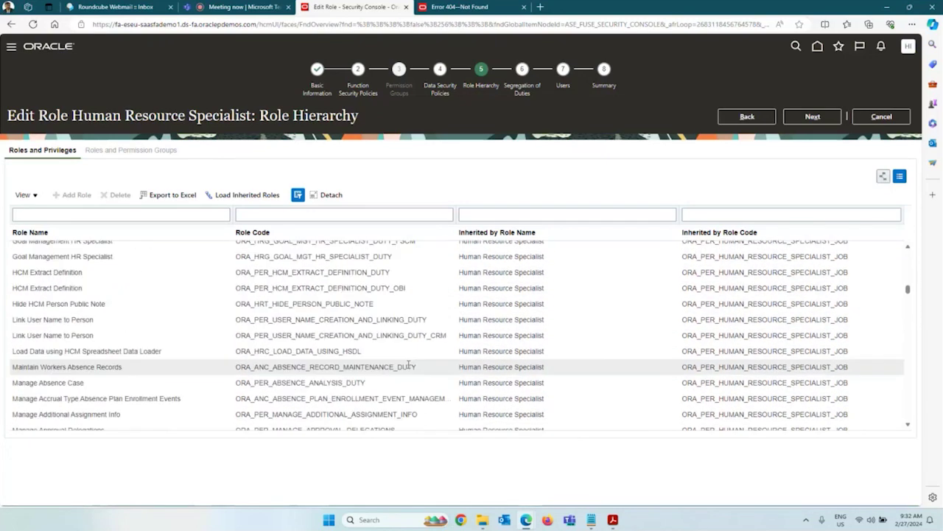
{"action": "scroll", "coordinate": [890, 315], "scroll_direction": "down", "scroll_amount": 9}
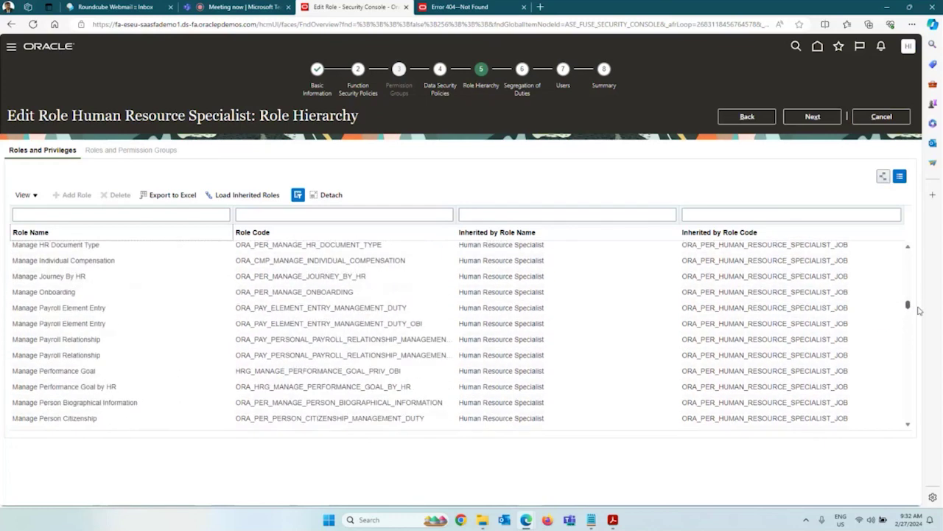
{"action": "left_click_drag", "start_coordinate": [910, 320], "coordinate": [910, 387]}
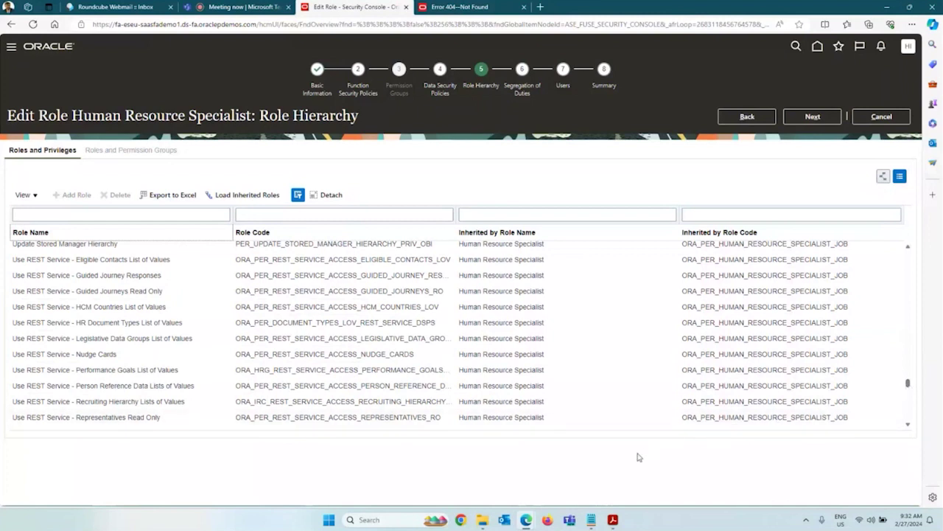
Step: Switch to Session 7.pdf, consult its Security Overview and role type slides, and return to Security Console
{"action": "key", "text": "alt+Tab"}
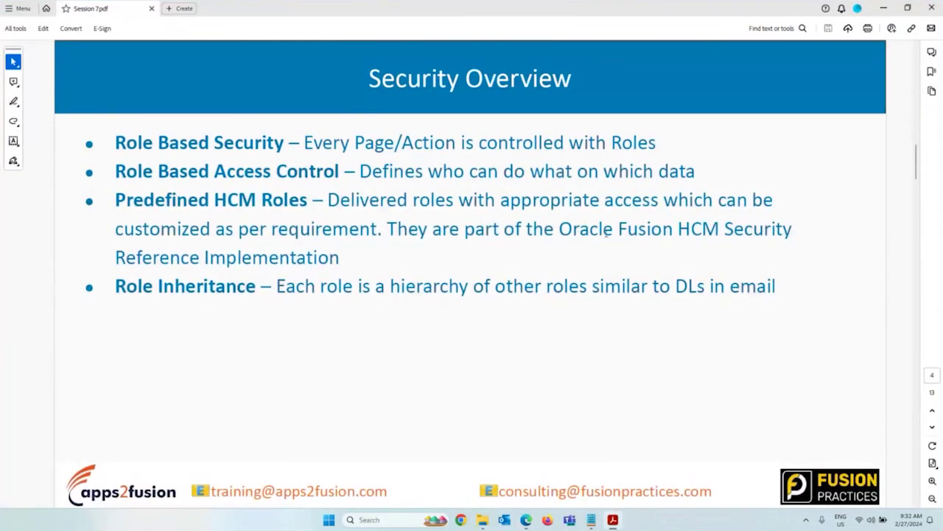
{"action": "key", "text": "alt+Tab"}
{"action": "left_click", "coordinate": [330, 263]}
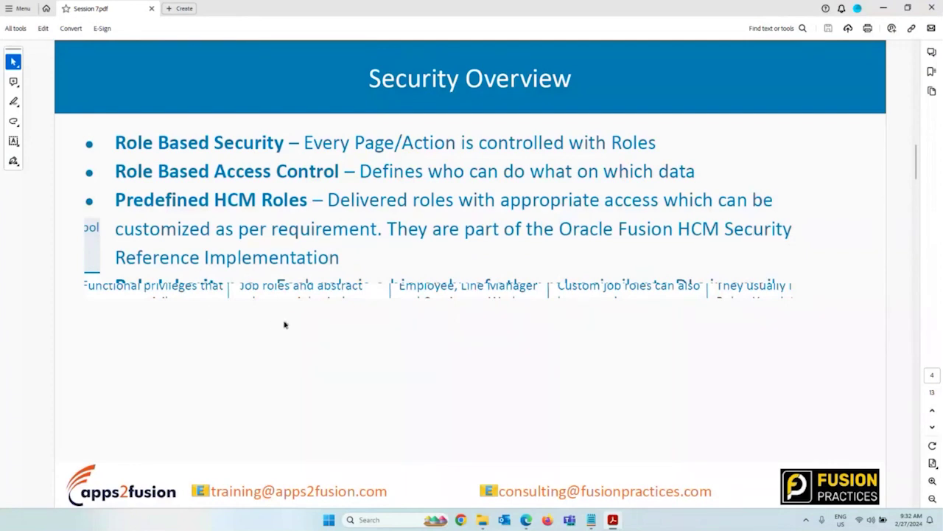
{"action": "key", "text": "alt+Tab"}
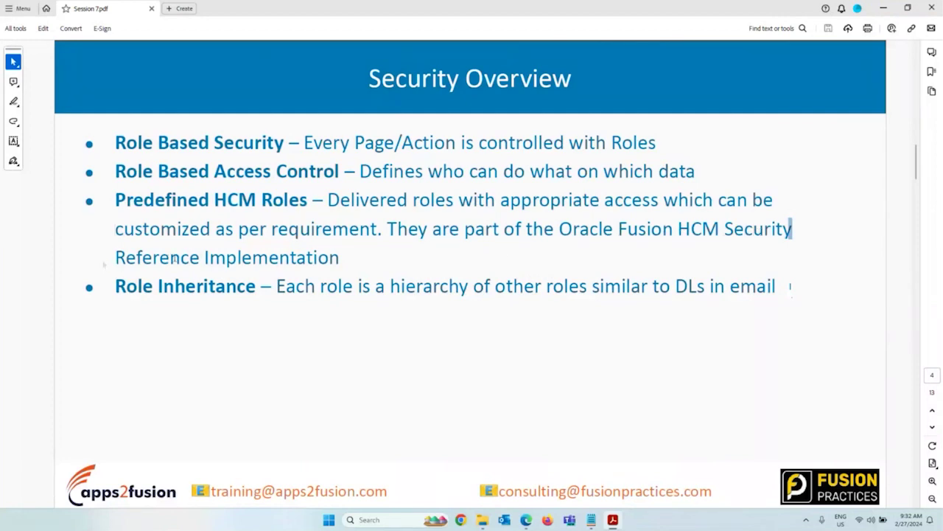
{"action": "left_click", "coordinate": [884, 7]}
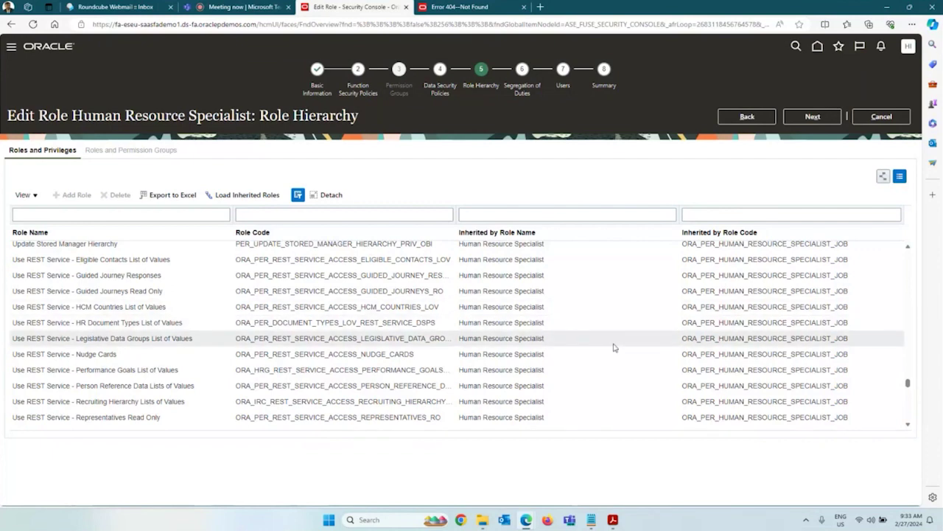
Step: Review the remaining inherited roles, widening the Role Code column to fit the full codes, and return to the start of the list
{"action": "scroll", "coordinate": [615, 347], "scroll_direction": "down", "scroll_amount": 5}
{"action": "scroll", "coordinate": [613, 345], "scroll_direction": "down", "scroll_amount": 6}
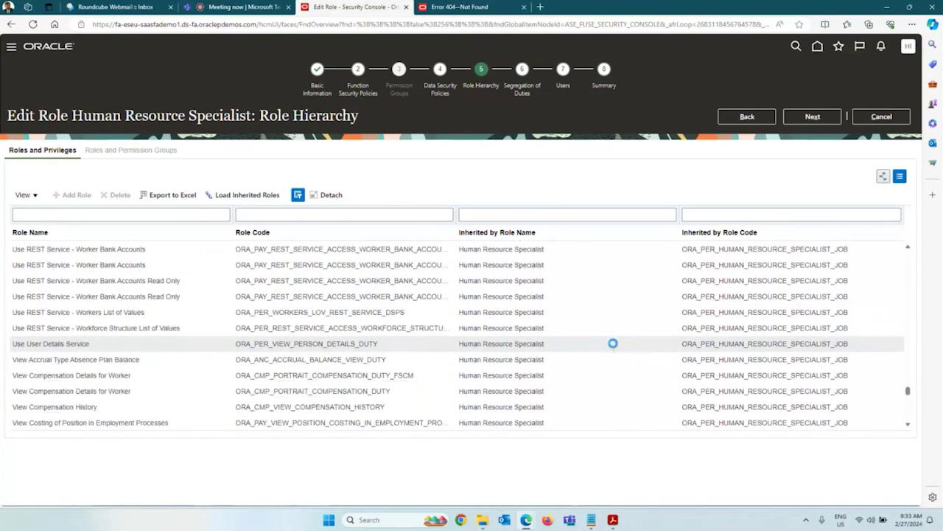
{"action": "scroll", "coordinate": [615, 347], "scroll_direction": "down", "scroll_amount": 8}
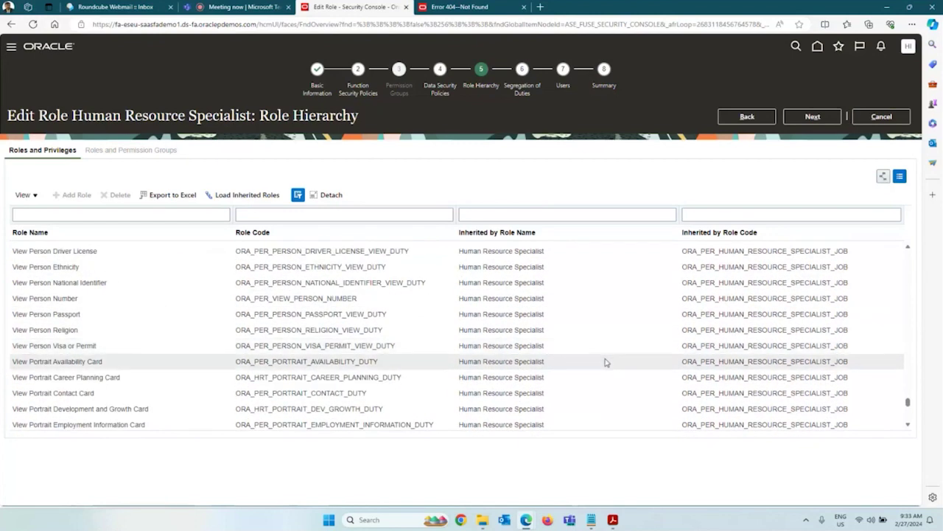
{"action": "scroll", "coordinate": [606, 362], "scroll_direction": "down", "scroll_amount": 6}
{"action": "scroll", "coordinate": [606, 361], "scroll_direction": "down", "scroll_amount": 5}
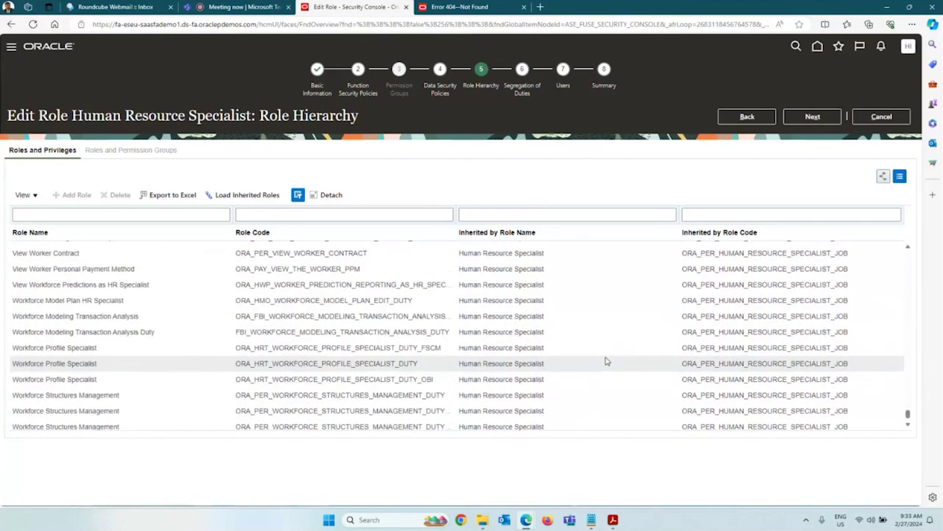
{"action": "left_click_drag", "start_coordinate": [456, 215], "coordinate": [500, 216]}
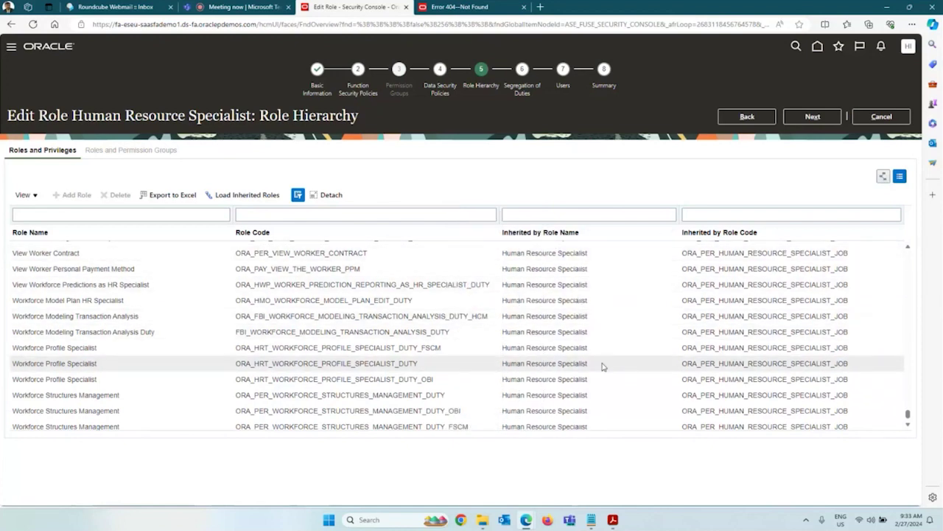
{"action": "scroll", "coordinate": [603, 366], "scroll_direction": "down", "scroll_amount": 1}
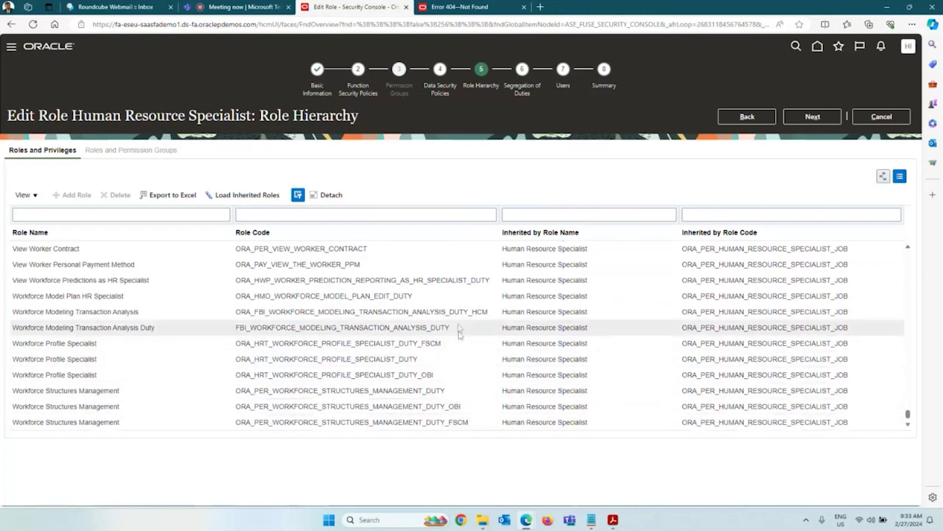
{"action": "scroll", "coordinate": [457, 325], "scroll_direction": "up", "scroll_amount": 5}
{"action": "scroll", "coordinate": [457, 322], "scroll_direction": "up", "scroll_amount": 4}
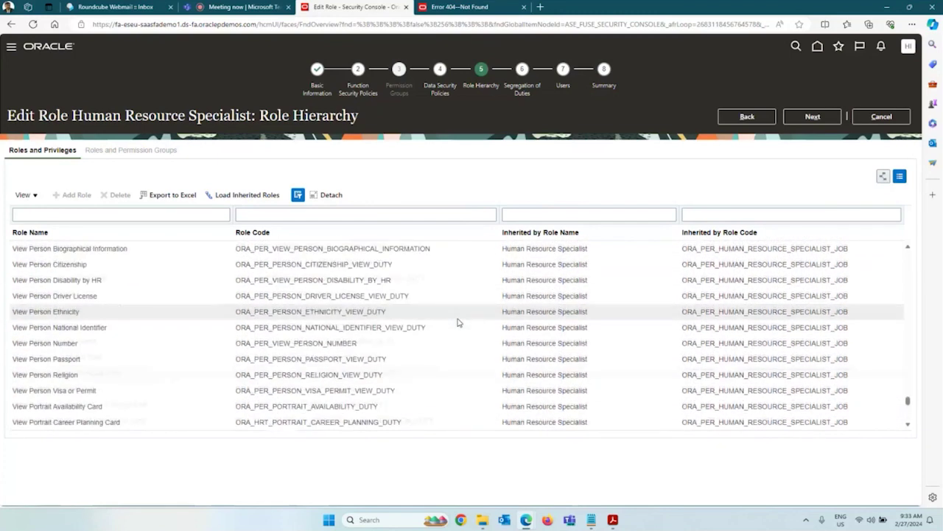
{"action": "scroll", "coordinate": [457, 322], "scroll_direction": "up", "scroll_amount": 10}
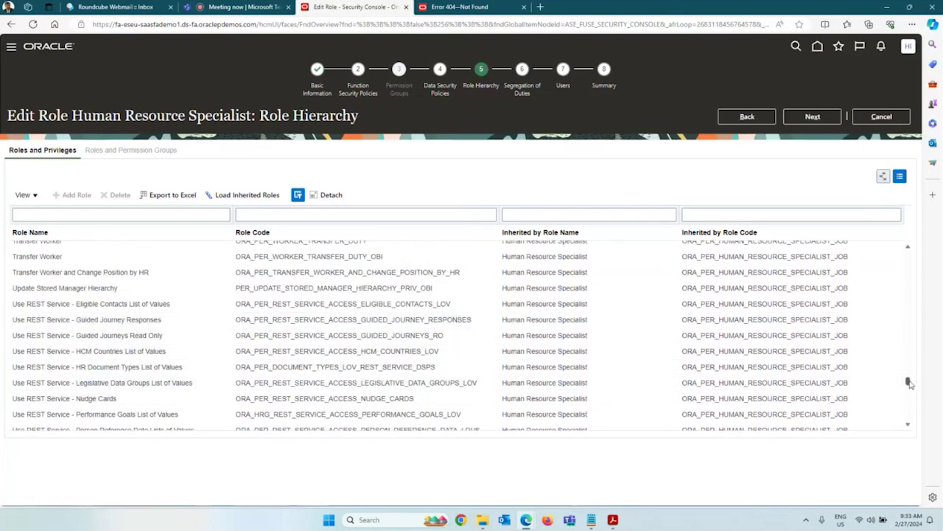
{"action": "left_click_drag", "start_coordinate": [909, 381], "coordinate": [909, 256]}
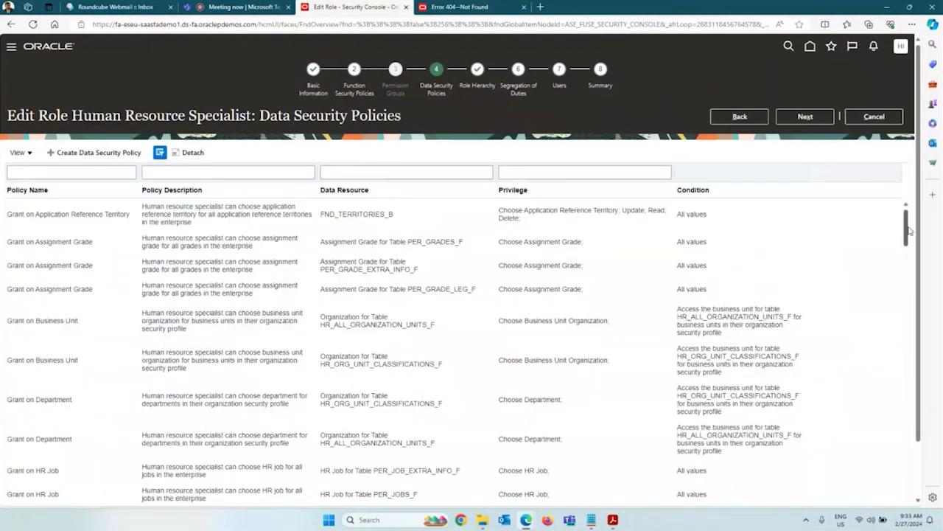
Step: Examine the role's data security policies through to the Profile Content Type Name entries and return to the first policy
{"action": "left_click_drag", "start_coordinate": [907, 240], "coordinate": [911, 325]}
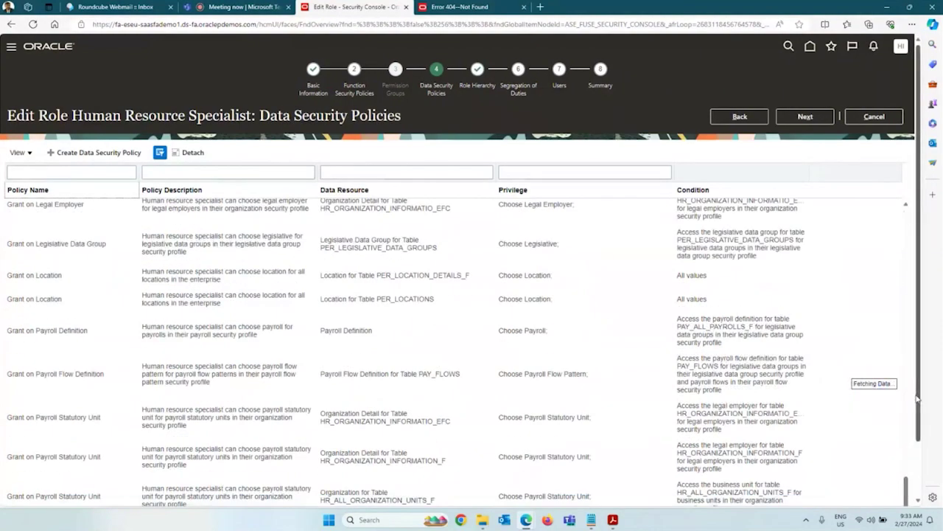
{"action": "scroll", "coordinate": [908, 390], "scroll_direction": "down", "scroll_amount": 10}
{"action": "scroll", "coordinate": [908, 392], "scroll_direction": "down", "scroll_amount": 10}
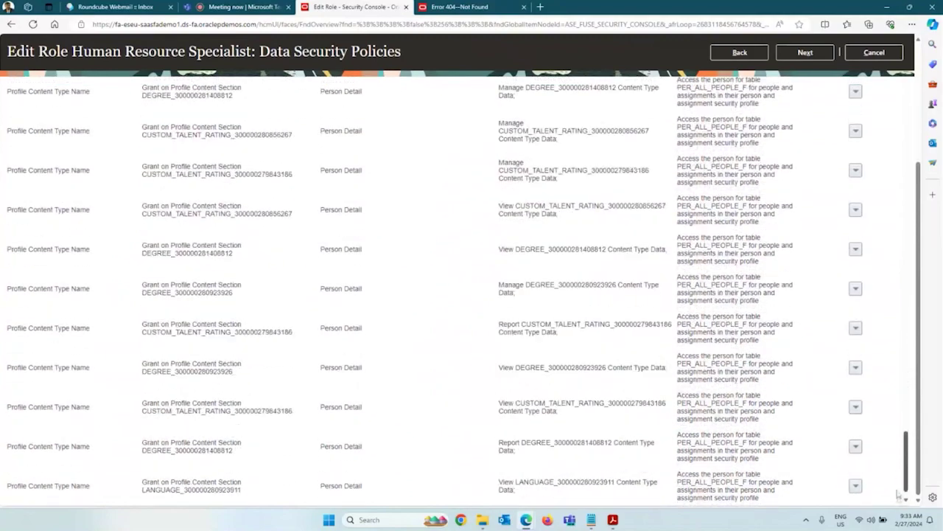
{"action": "left_click_drag", "start_coordinate": [907, 442], "coordinate": [907, 230]}
{"action": "scroll", "coordinate": [853, 219], "scroll_direction": "up", "scroll_amount": 5}
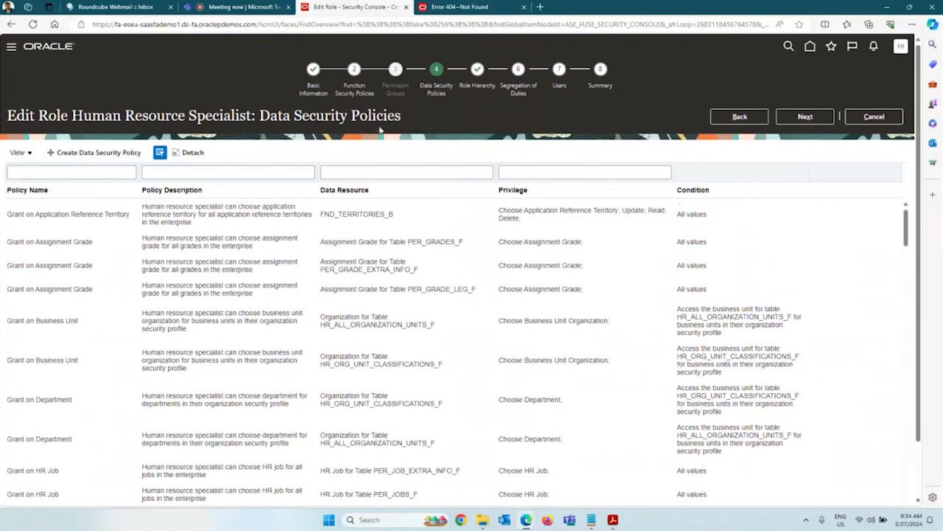
Step: Open the Function Security Policies stage and select the Create Talent Pool and Configure Talent Review privileges to inspect their details
{"action": "left_click", "coordinate": [358, 96]}
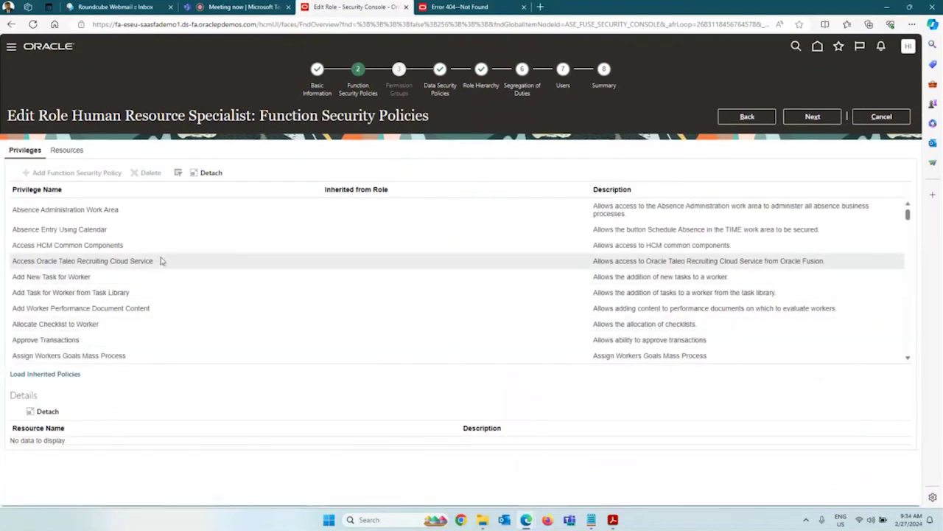
{"action": "scroll", "coordinate": [153, 248], "scroll_direction": "down", "scroll_amount": 3}
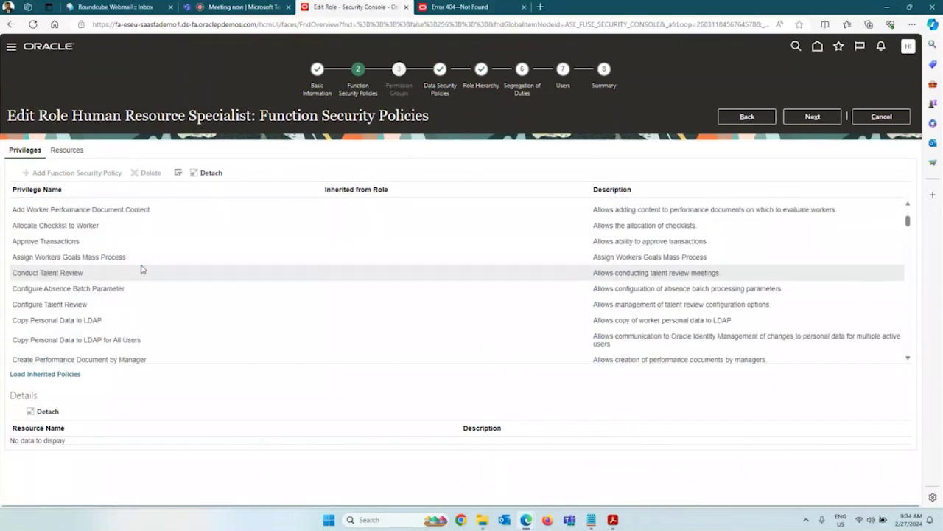
{"action": "scroll", "coordinate": [176, 284], "scroll_direction": "down", "scroll_amount": 2}
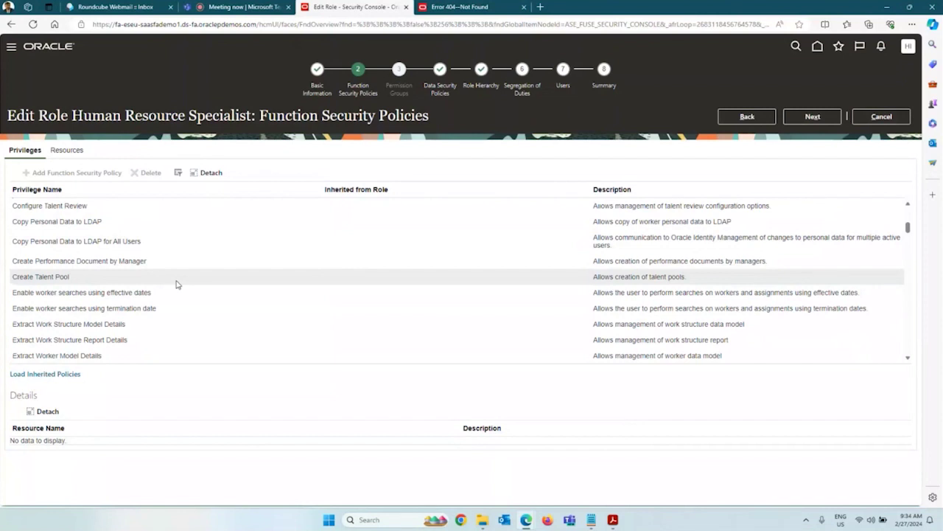
{"action": "left_click", "coordinate": [89, 280]}
{"action": "left_click", "coordinate": [98, 205]}
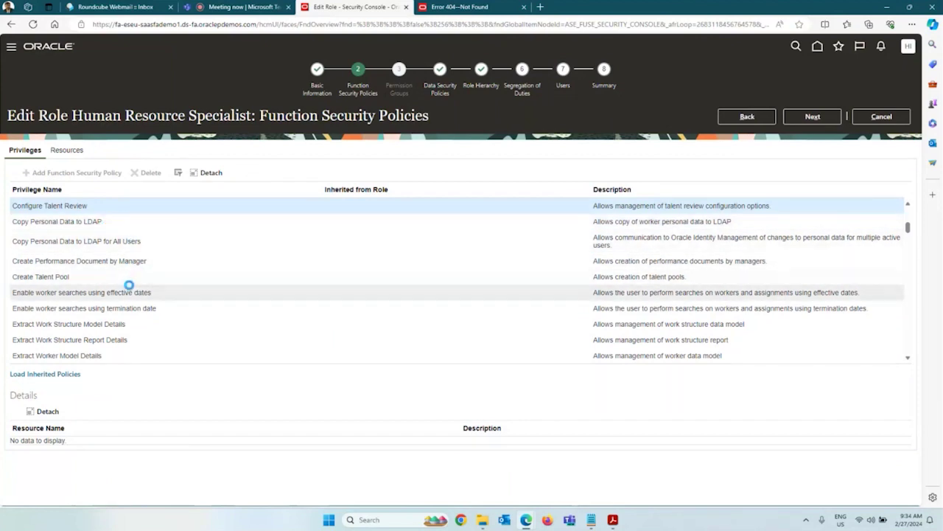
Step: Go through further function privileges, selecting Manage Goal Eligibility Profiles, Manage Goal Management Notifications, Manage Data Exchange Work Area and Manage Calendar Event
{"action": "scroll", "coordinate": [174, 303], "scroll_direction": "down", "scroll_amount": 3}
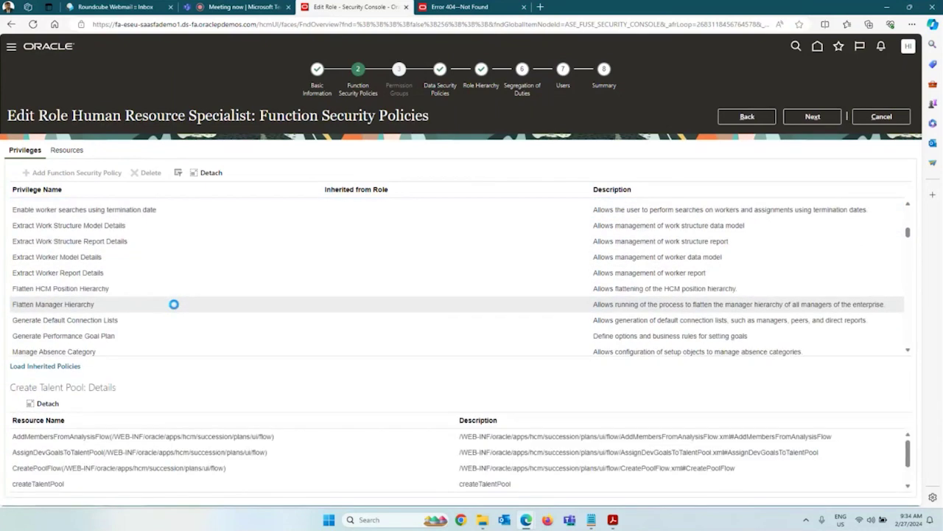
{"action": "scroll", "coordinate": [136, 288], "scroll_direction": "down", "scroll_amount": 3}
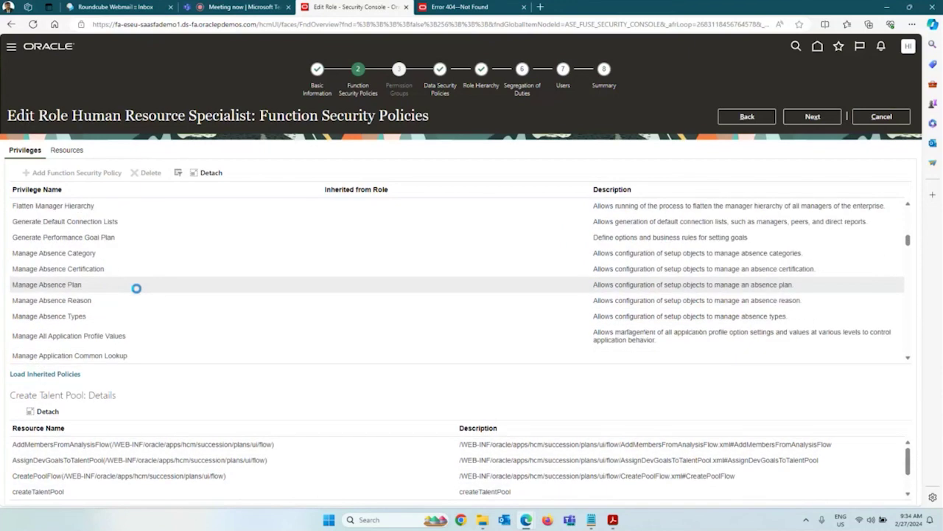
{"action": "scroll", "coordinate": [136, 288], "scroll_direction": "down", "scroll_amount": 3}
{"action": "scroll", "coordinate": [137, 288], "scroll_direction": "down", "scroll_amount": 1}
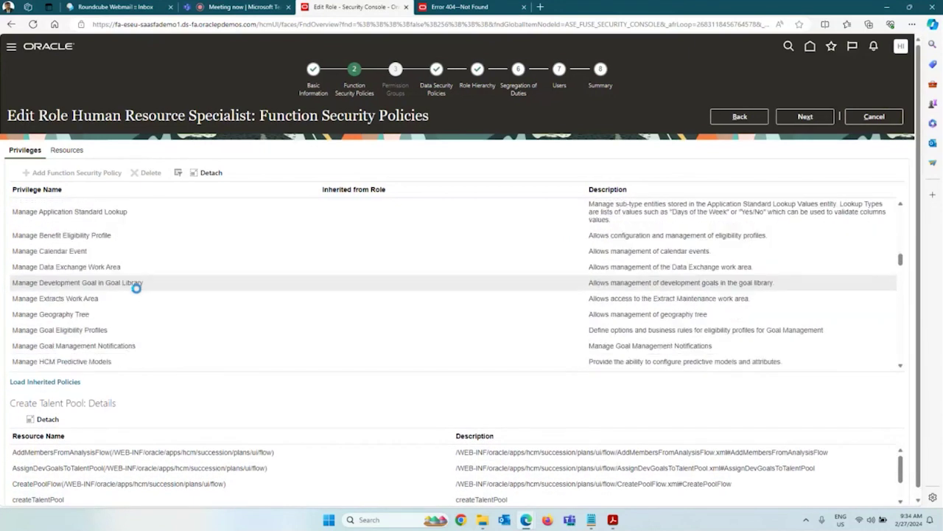
{"action": "left_click", "coordinate": [127, 329]}
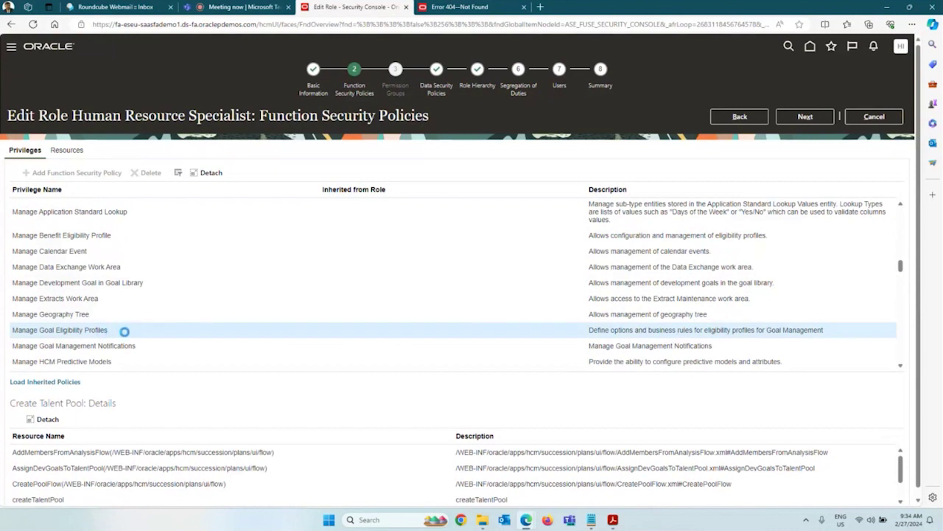
{"action": "left_click", "coordinate": [148, 347]}
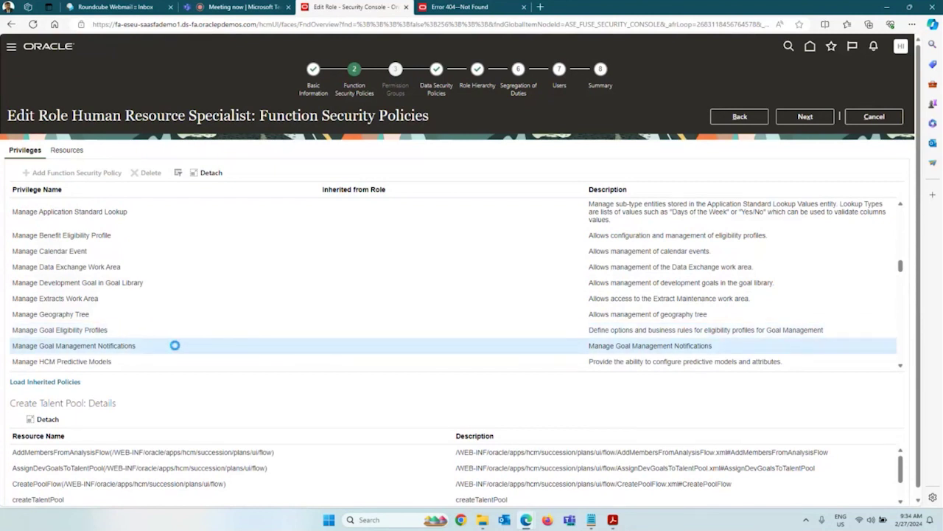
{"action": "left_click", "coordinate": [149, 265]}
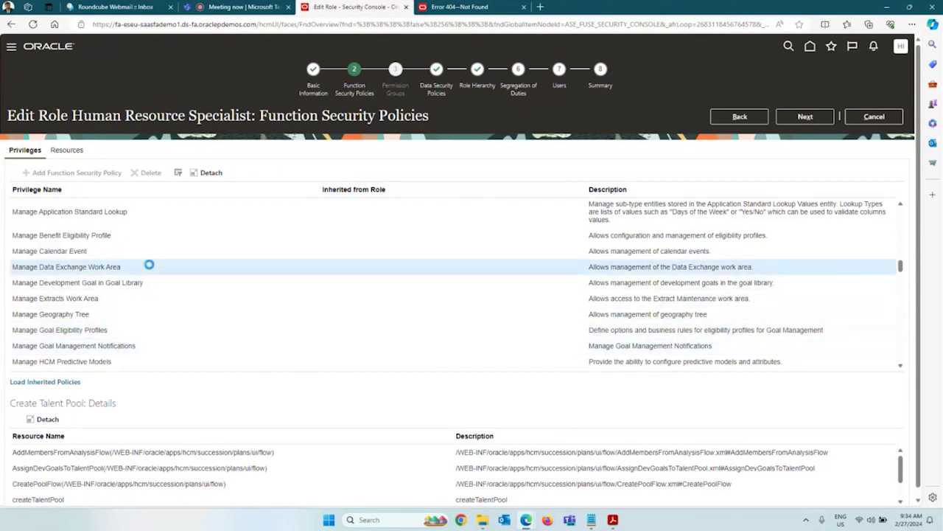
{"action": "left_click", "coordinate": [101, 251]}
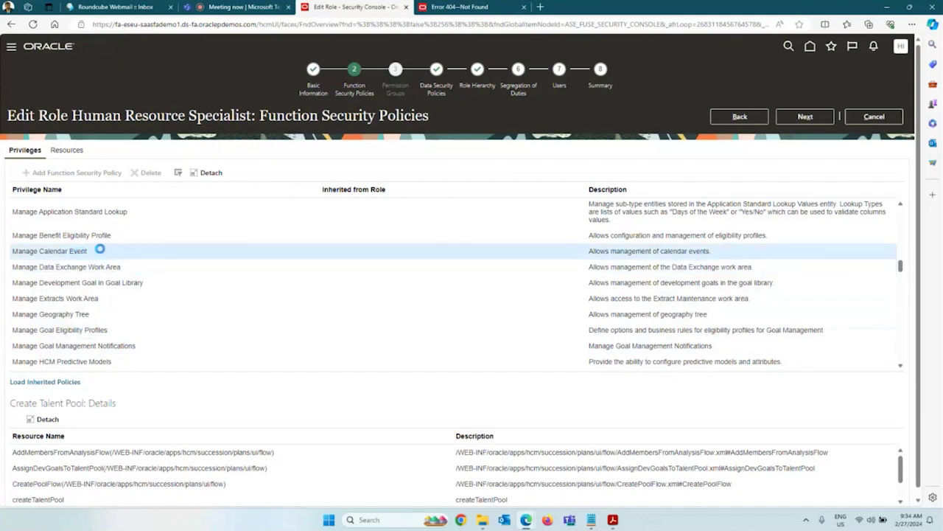